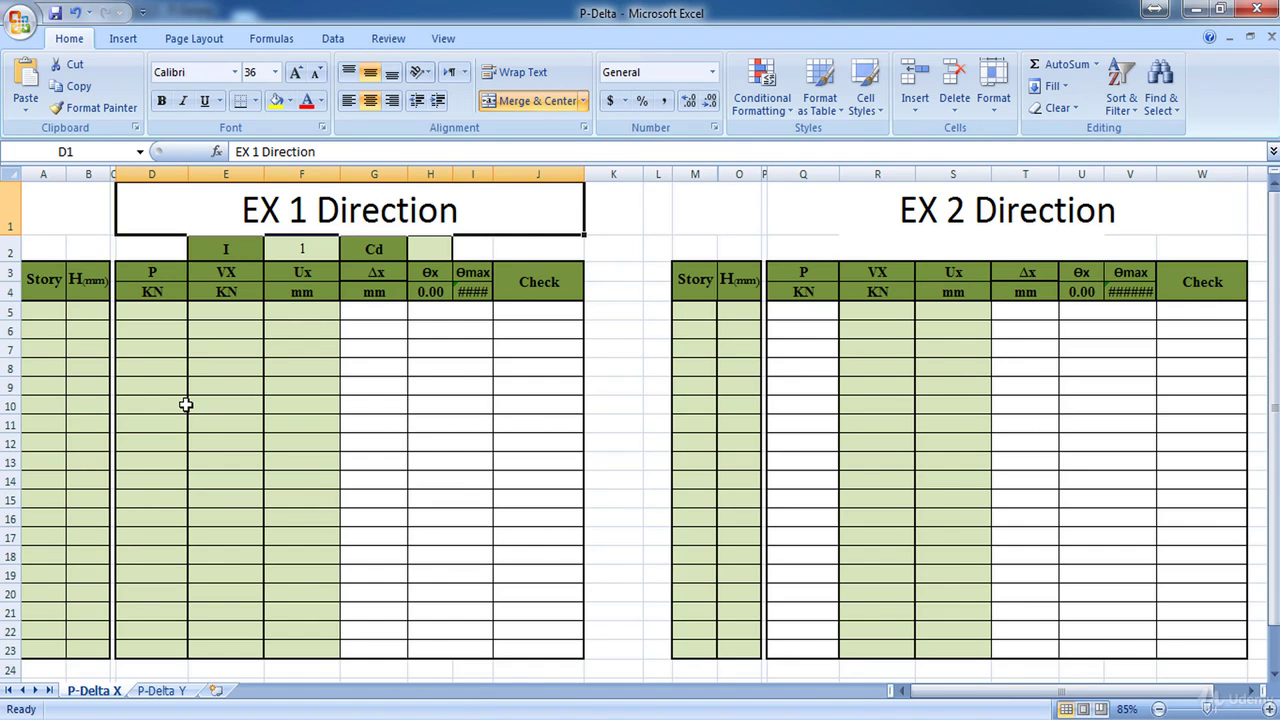
- Select cell B5, the first story row of the P-Delta X sheet
click(86, 313)
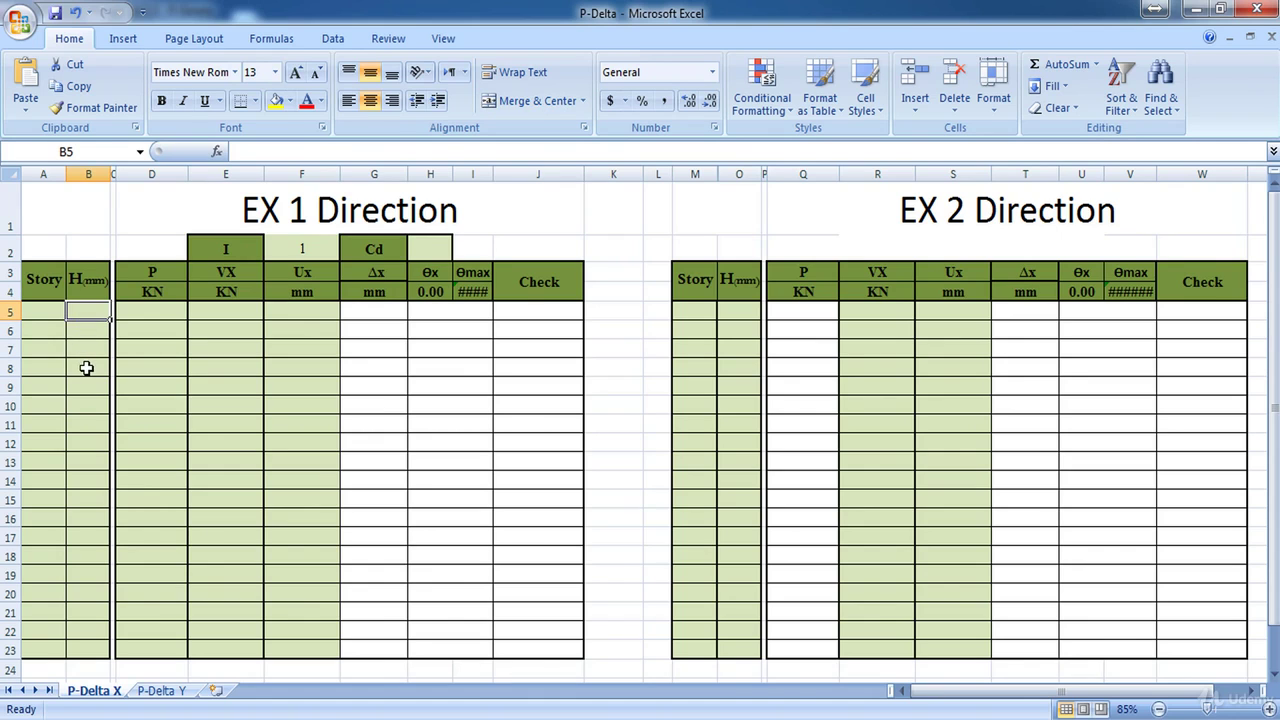
- Open the Model > Structure Layout > Story Data table and select the Story19–Story1 names and heights
key(alt+Tab)
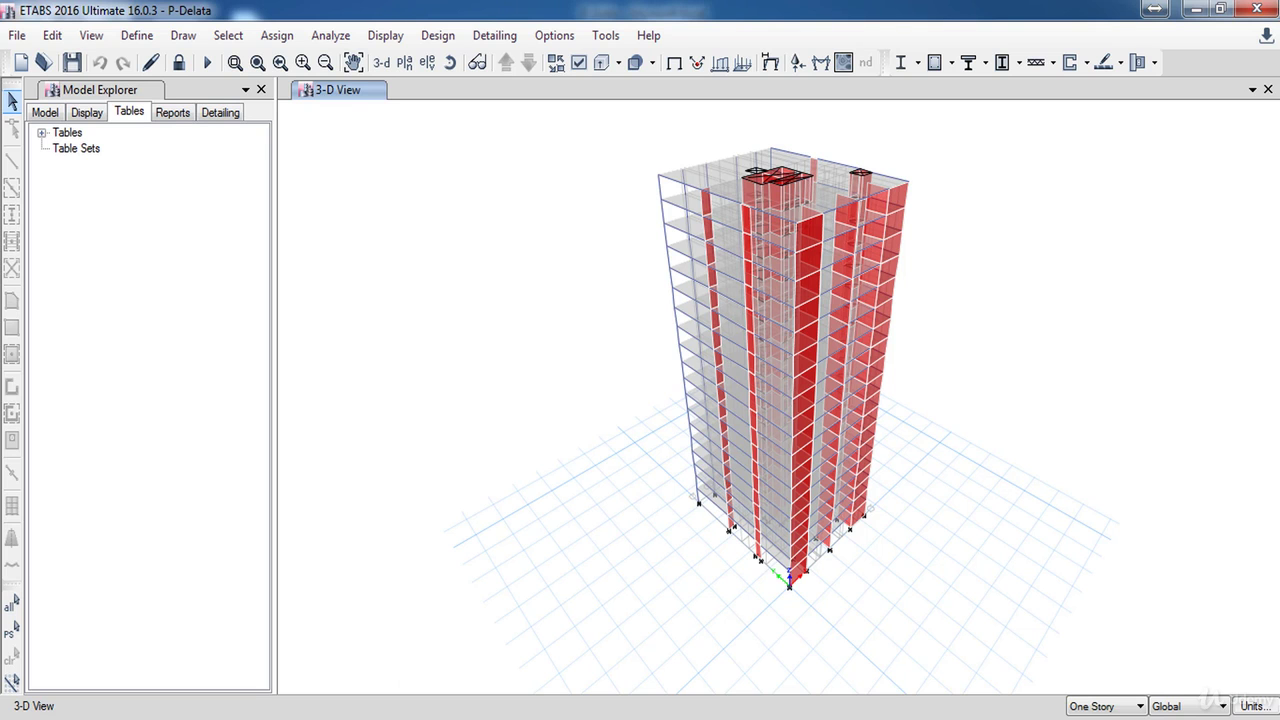
click(42, 133)
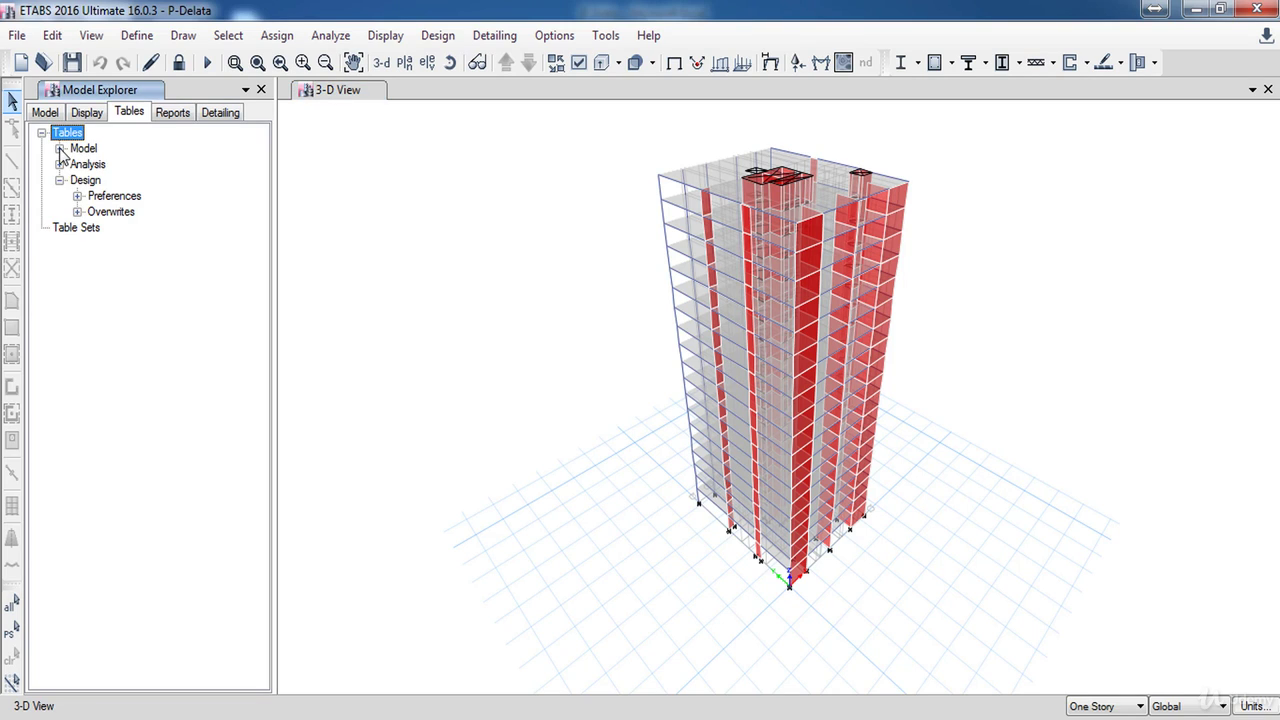
click(60, 148)
click(78, 180)
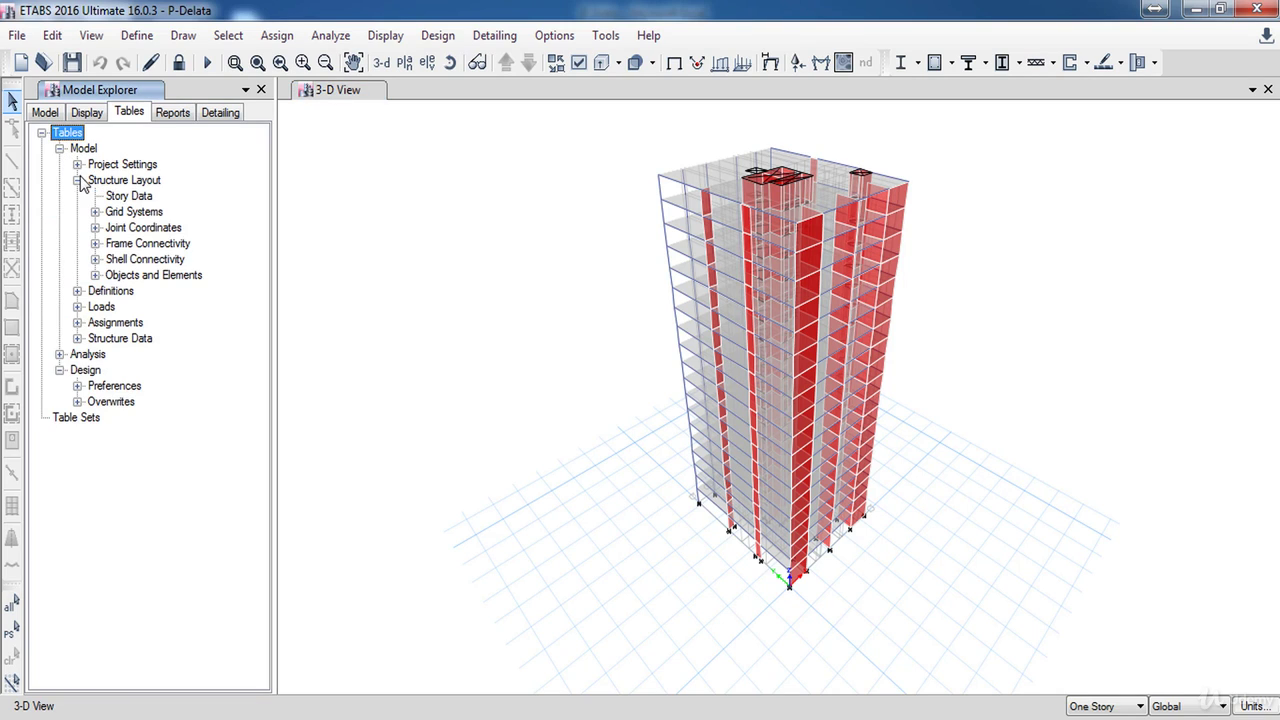
double_click(127, 196)
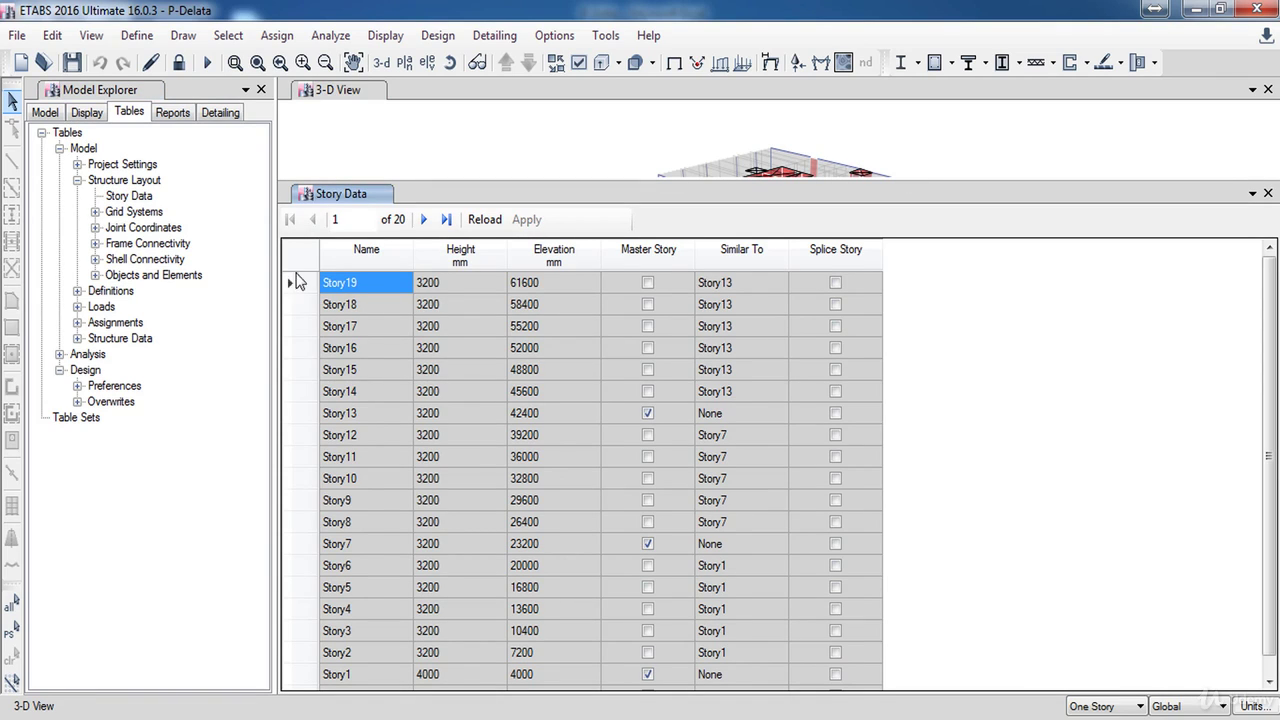
drag(362, 290, 447, 674)
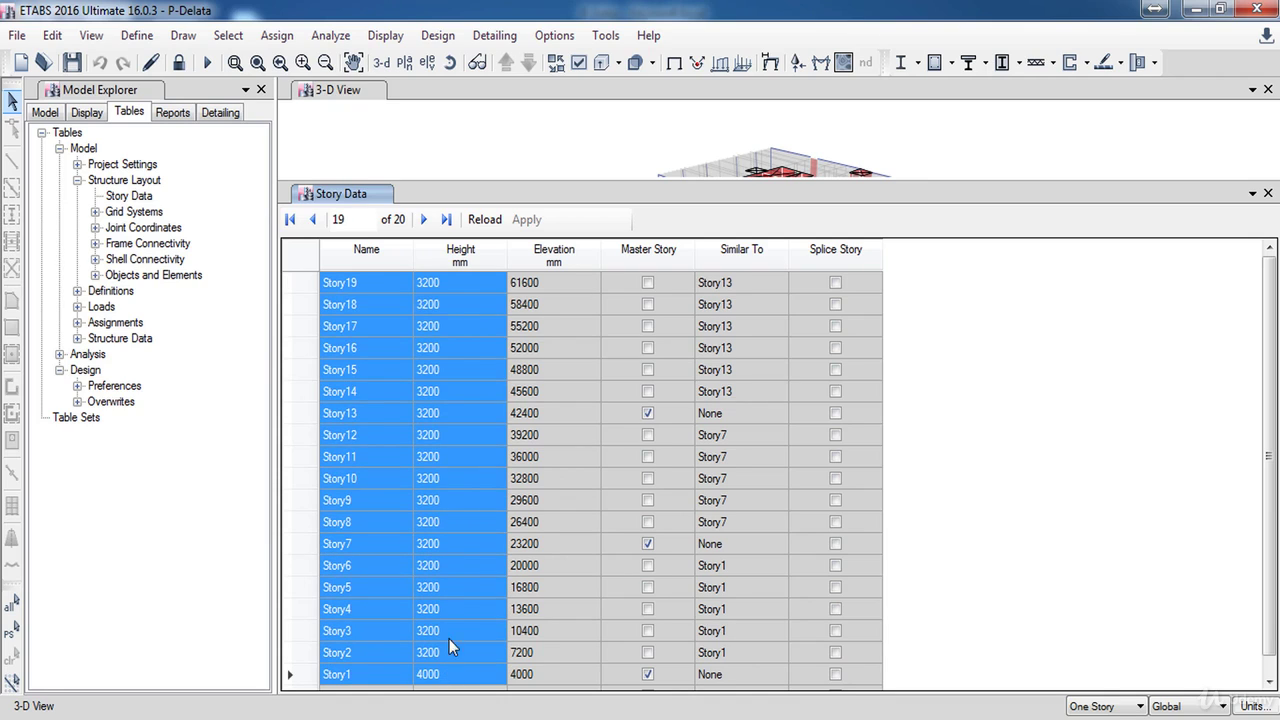
right_click(451, 589)
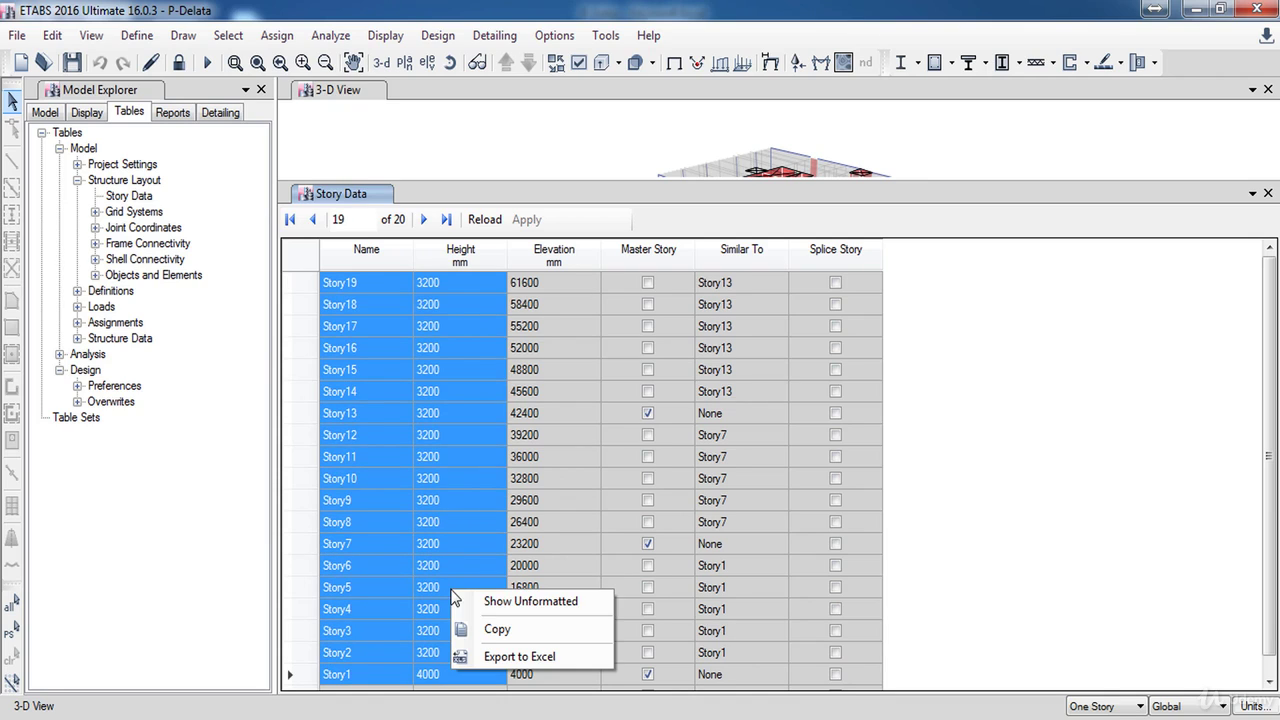
- Paste the copied story names and heights into cell A5 as plain text
click(493, 630)
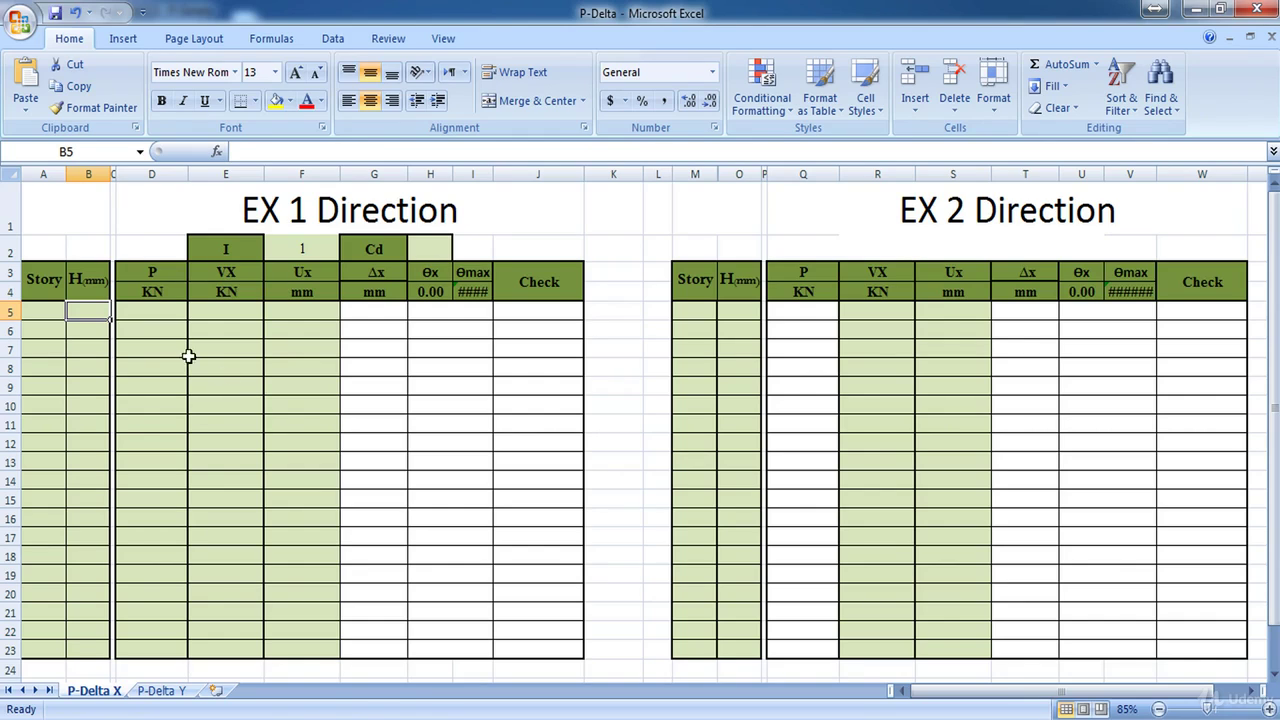
click(41, 310)
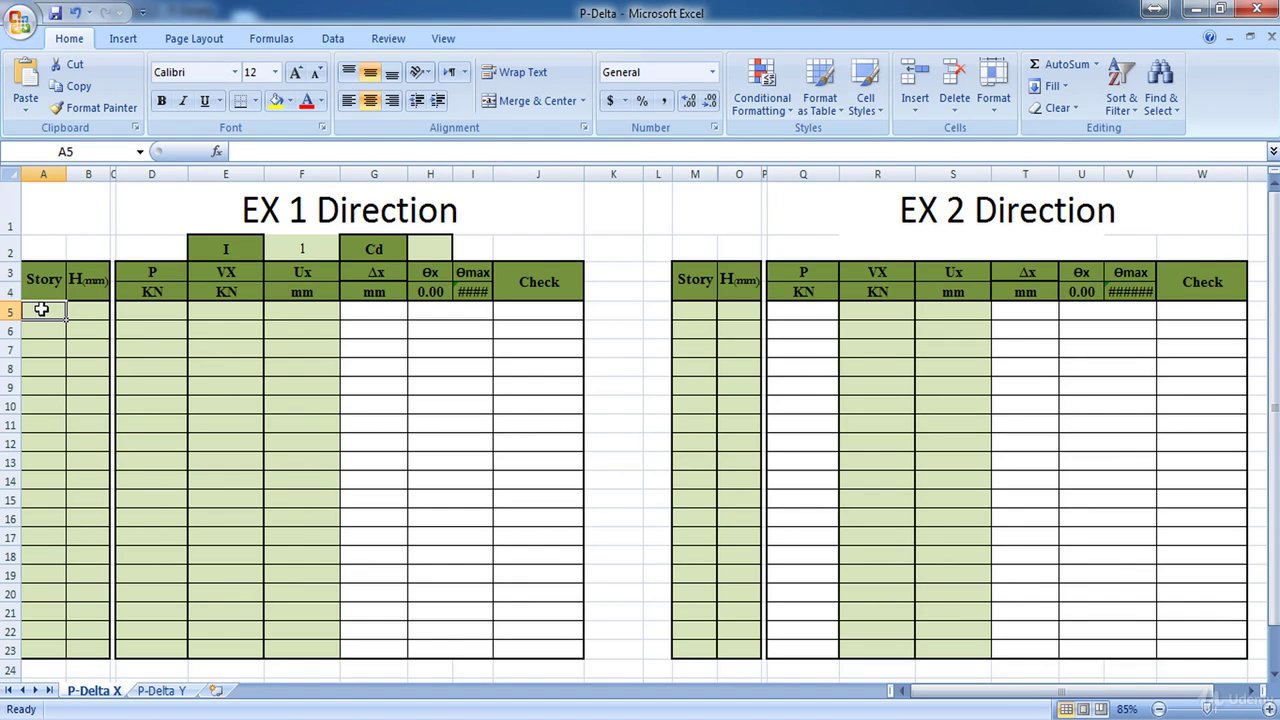
right_click(41, 310)
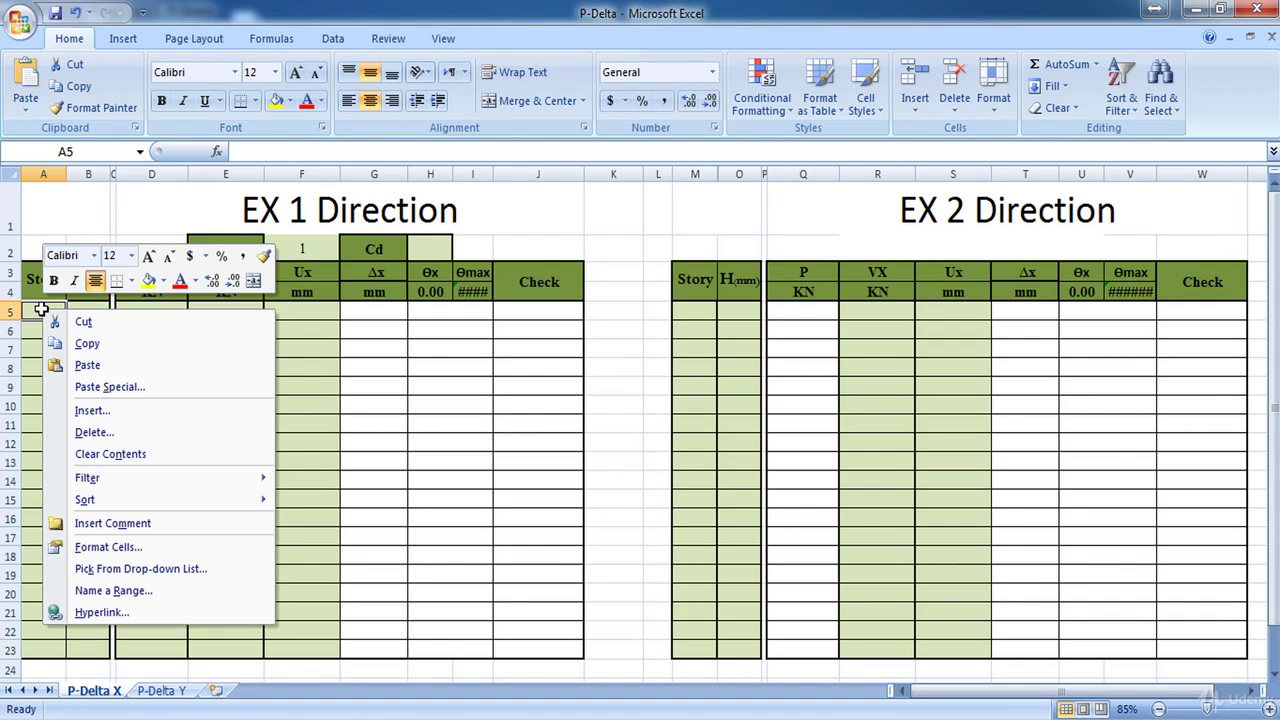
click(157, 385)
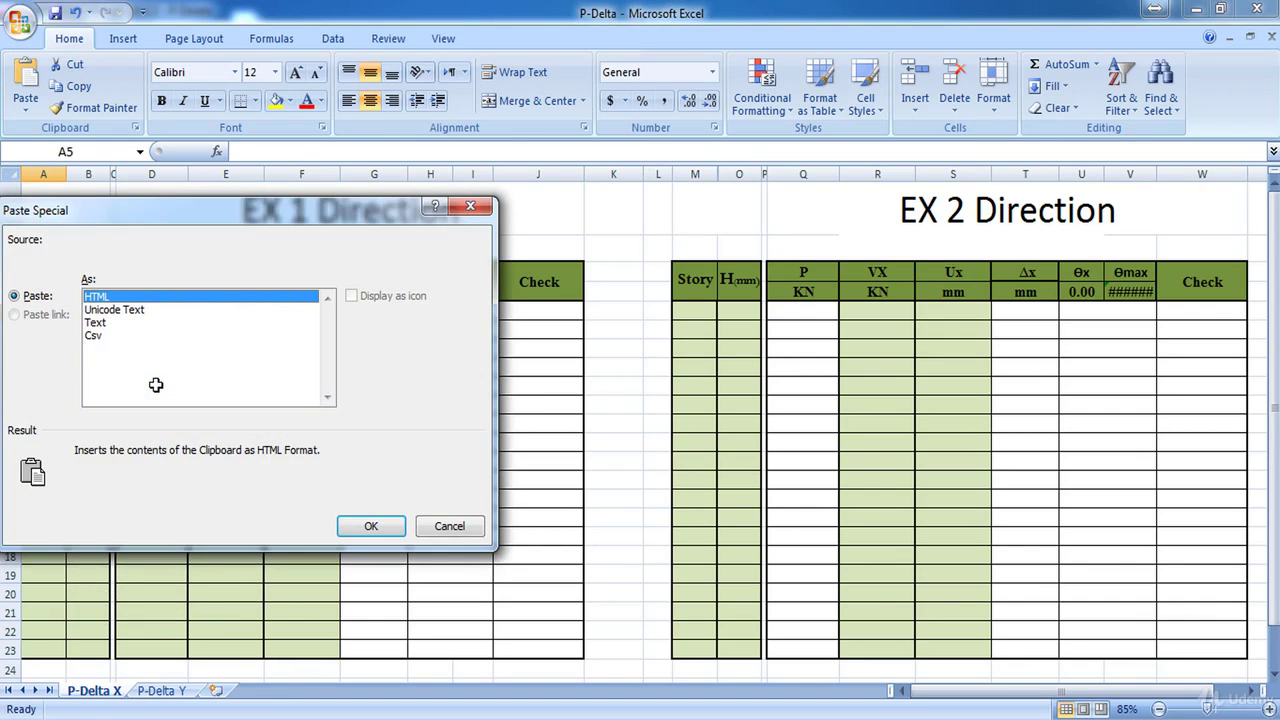
click(100, 323)
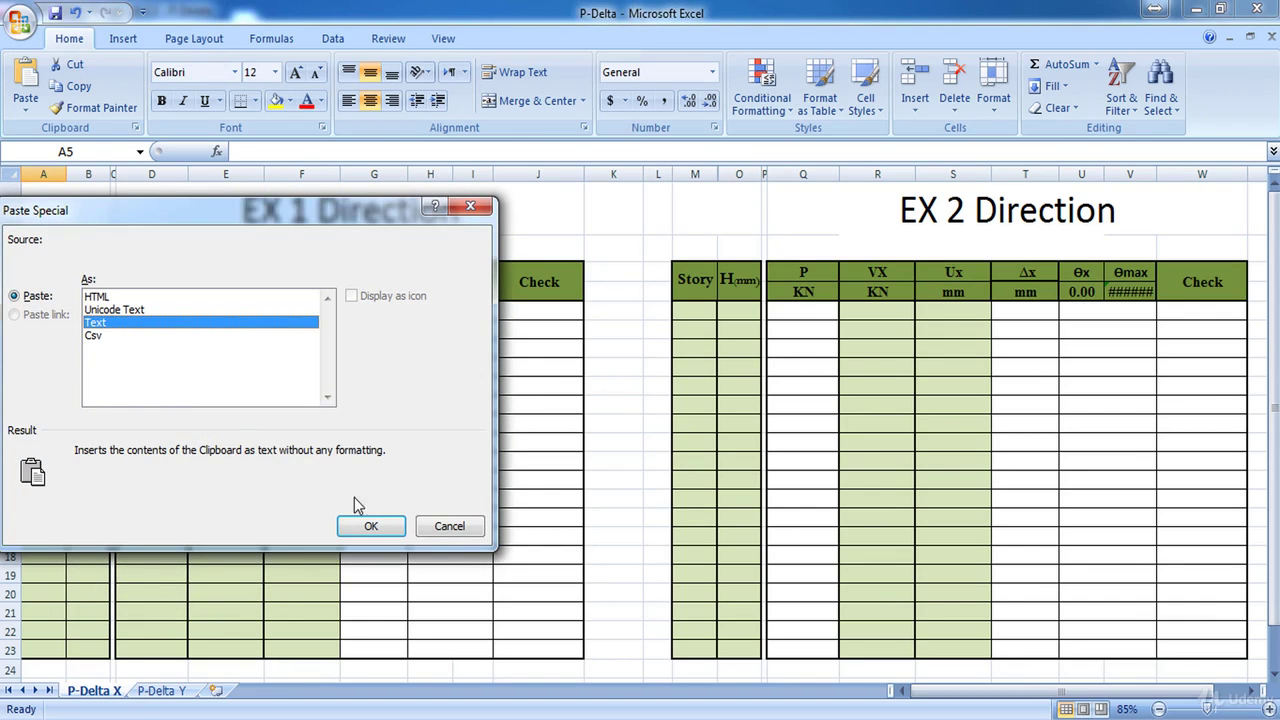
click(370, 526)
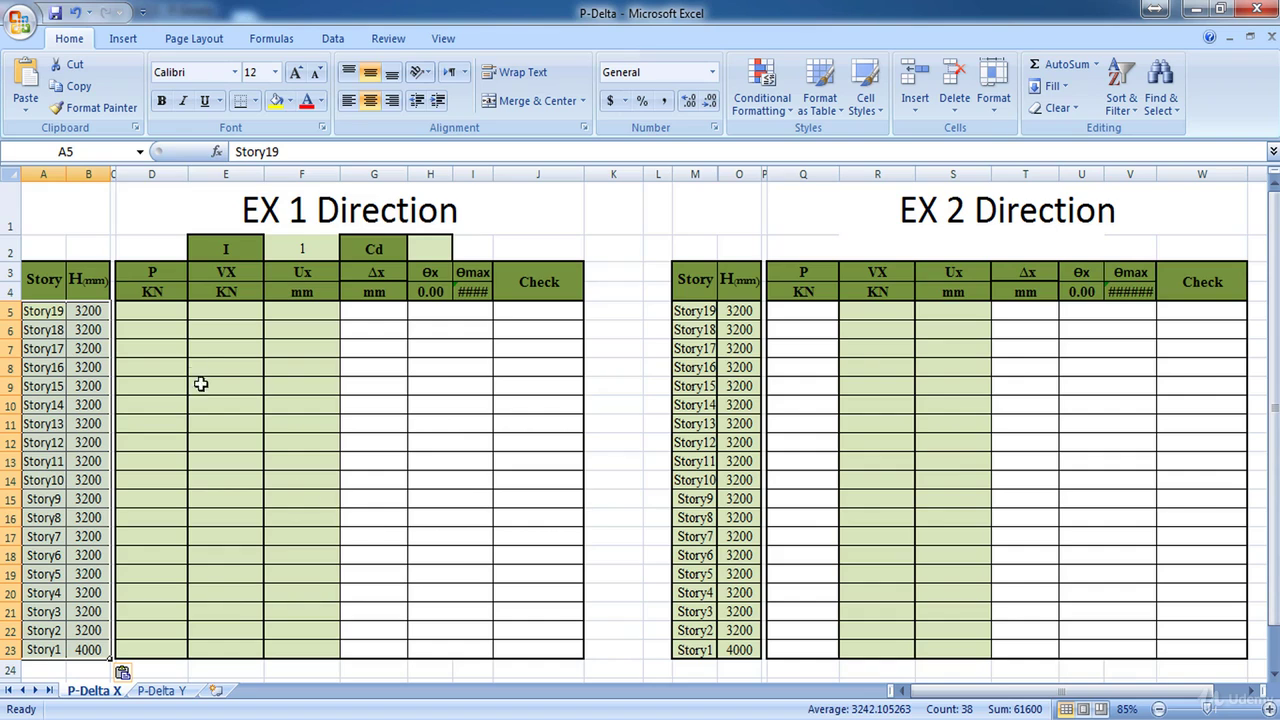
click(159, 316)
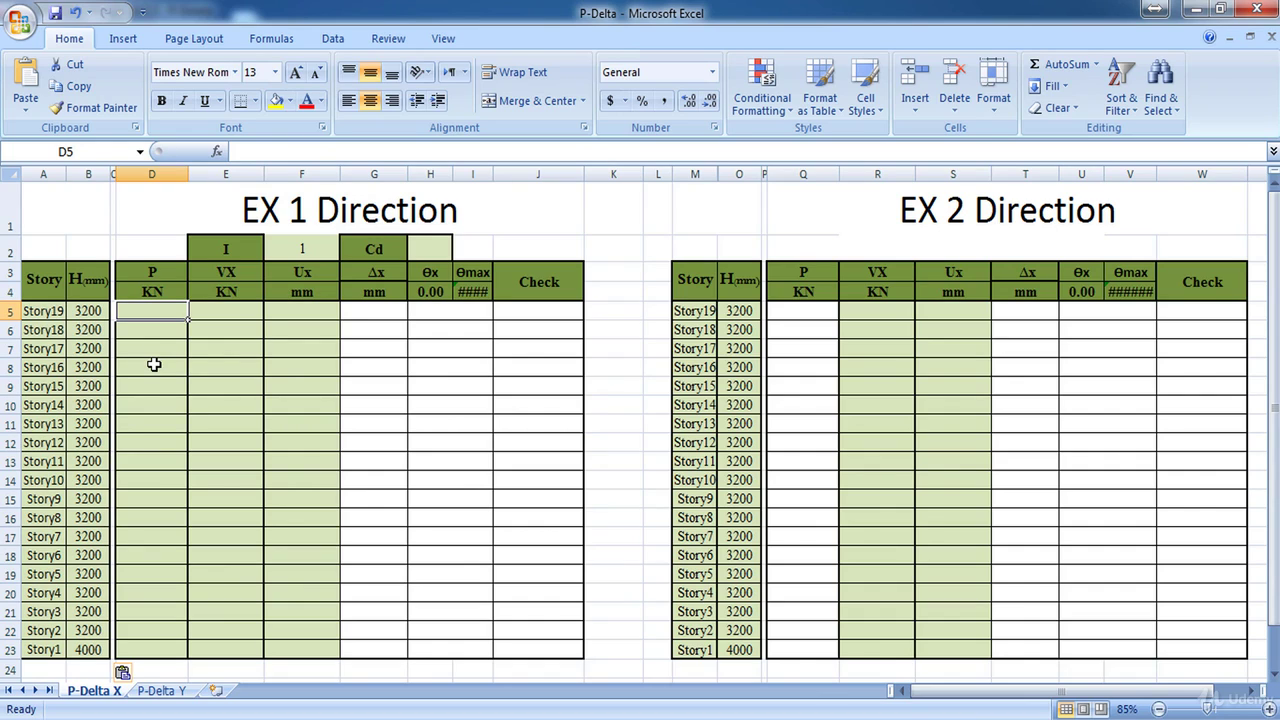
- Open the Analysis Results > Structure Results > Story Forces table
key(alt+Tab)
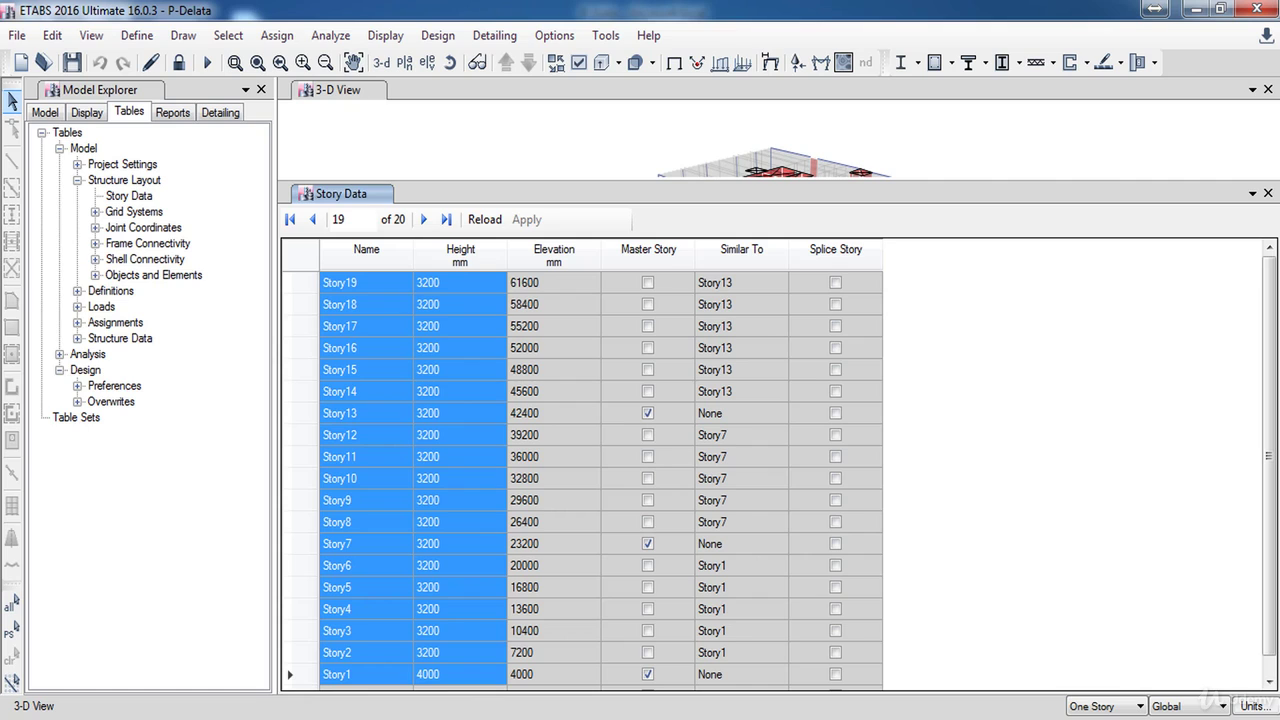
click(60, 354)
click(77, 449)
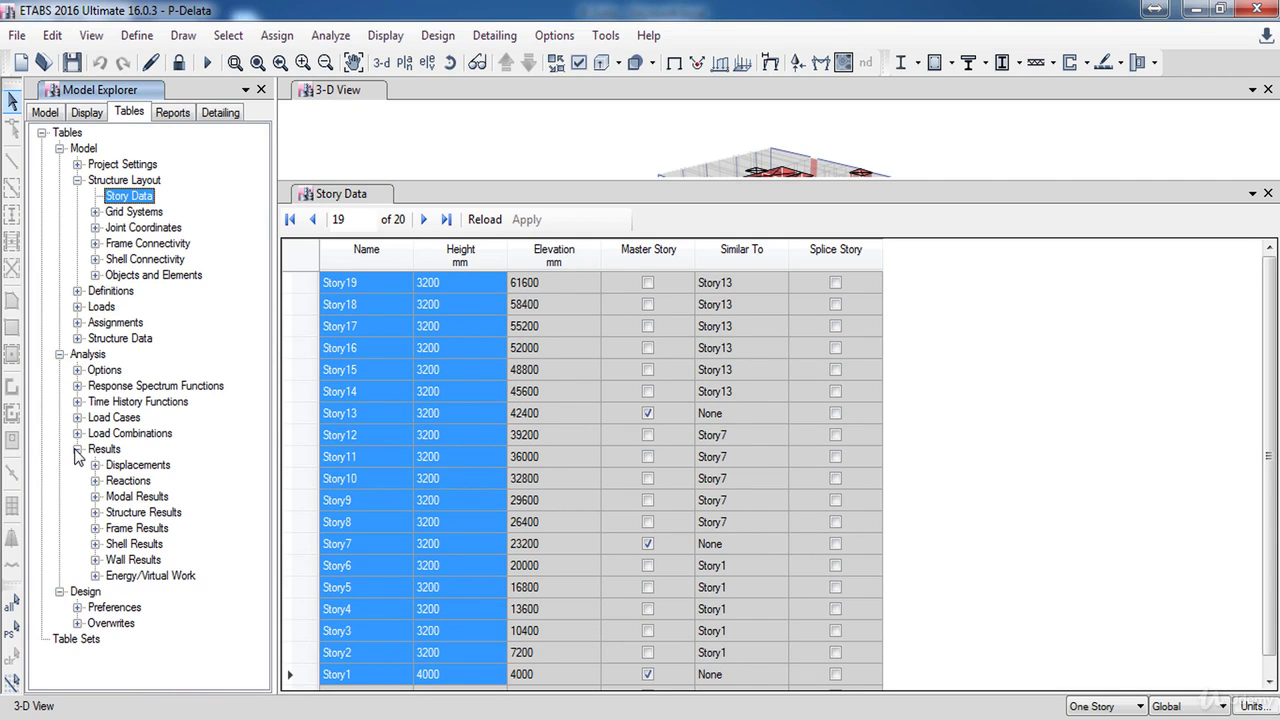
click(95, 512)
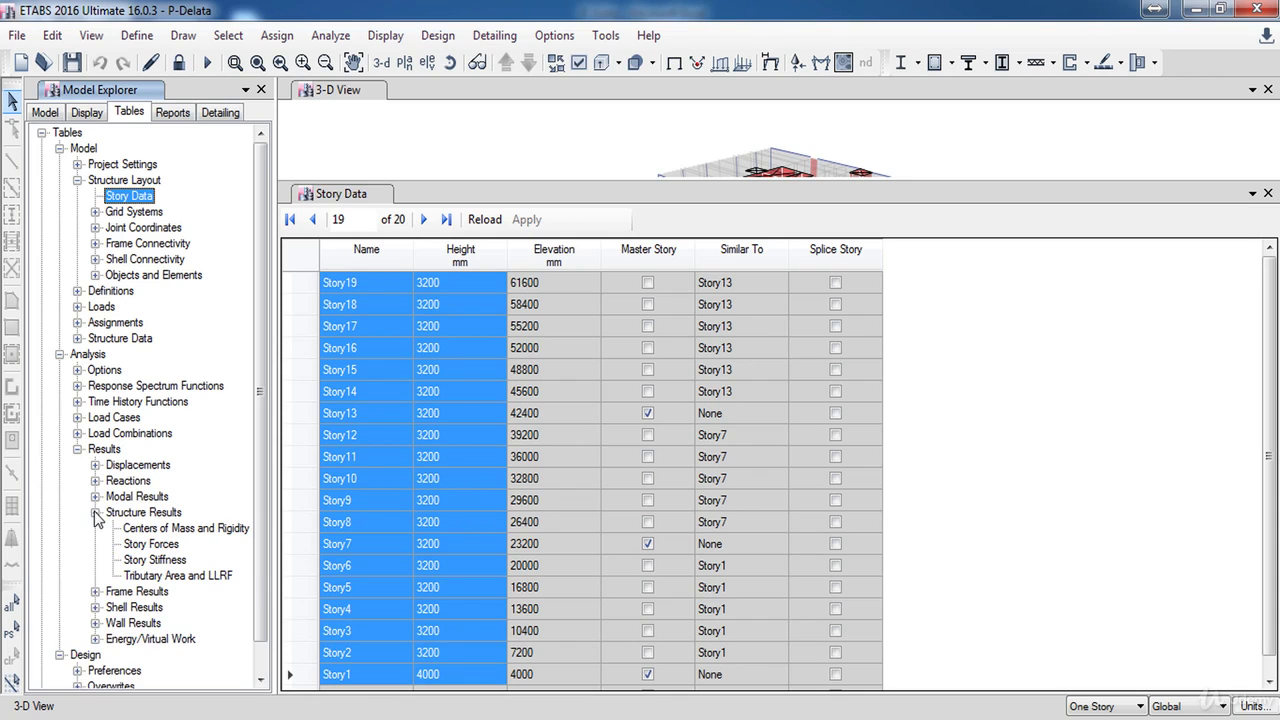
double_click(152, 546)
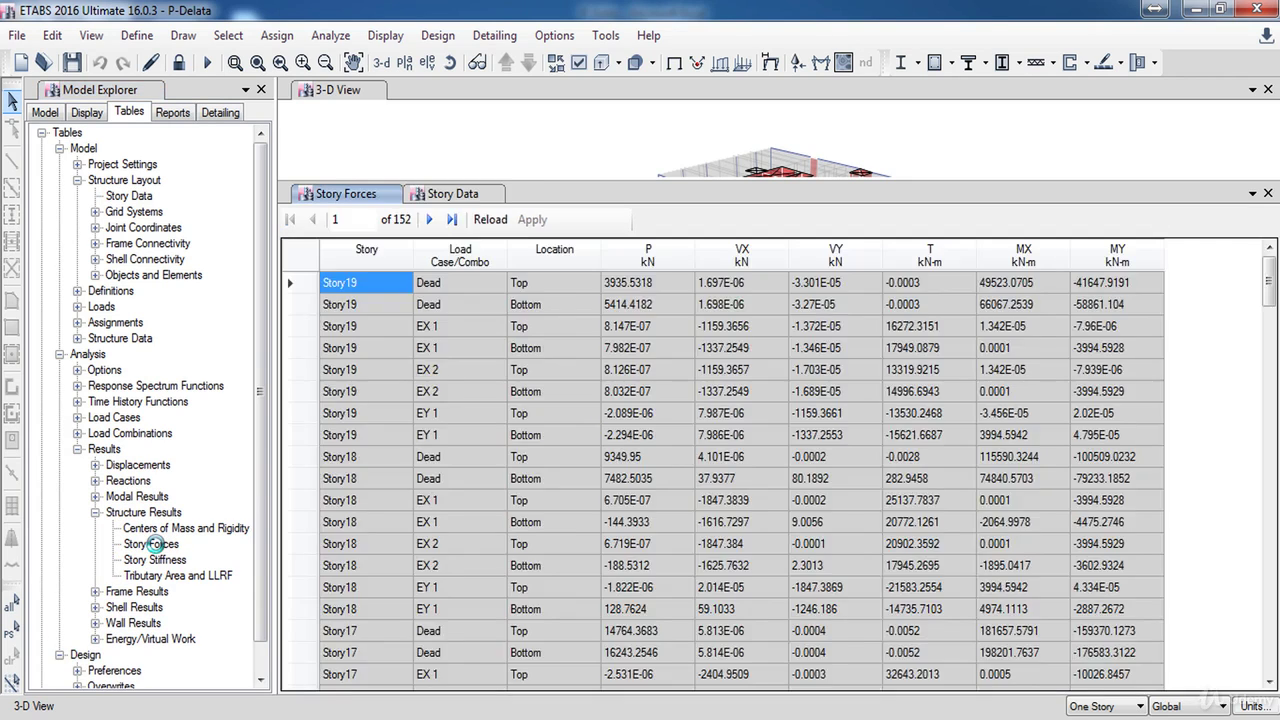
- Filter the Story Forces table to load case P only
click(476, 264)
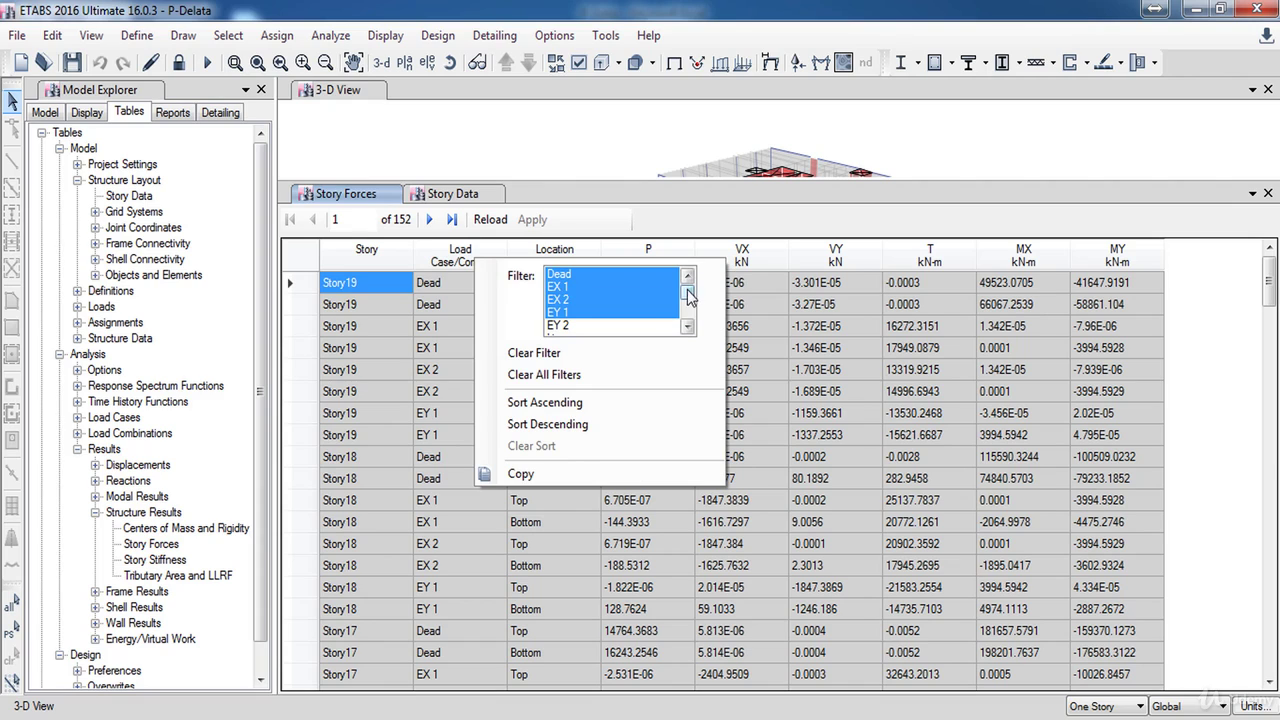
click(640, 287)
drag(688, 292, 688, 306)
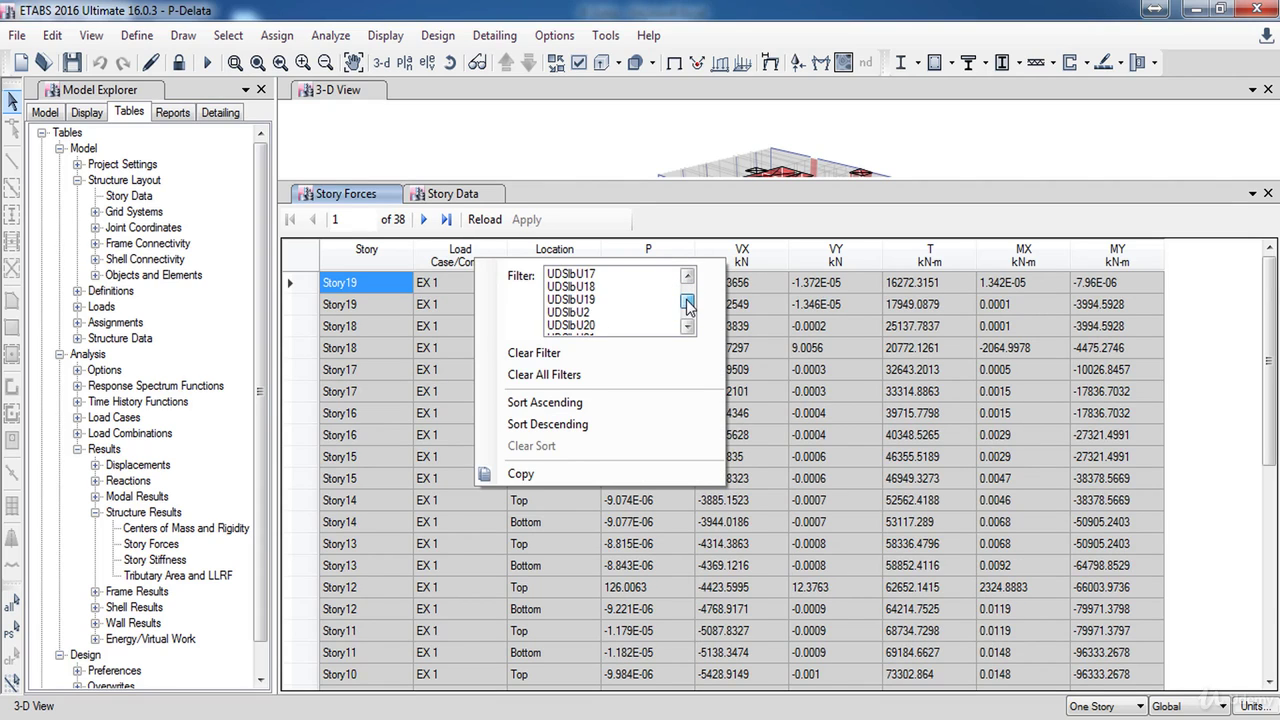
click(688, 276)
scroll(688, 276, up, 5)
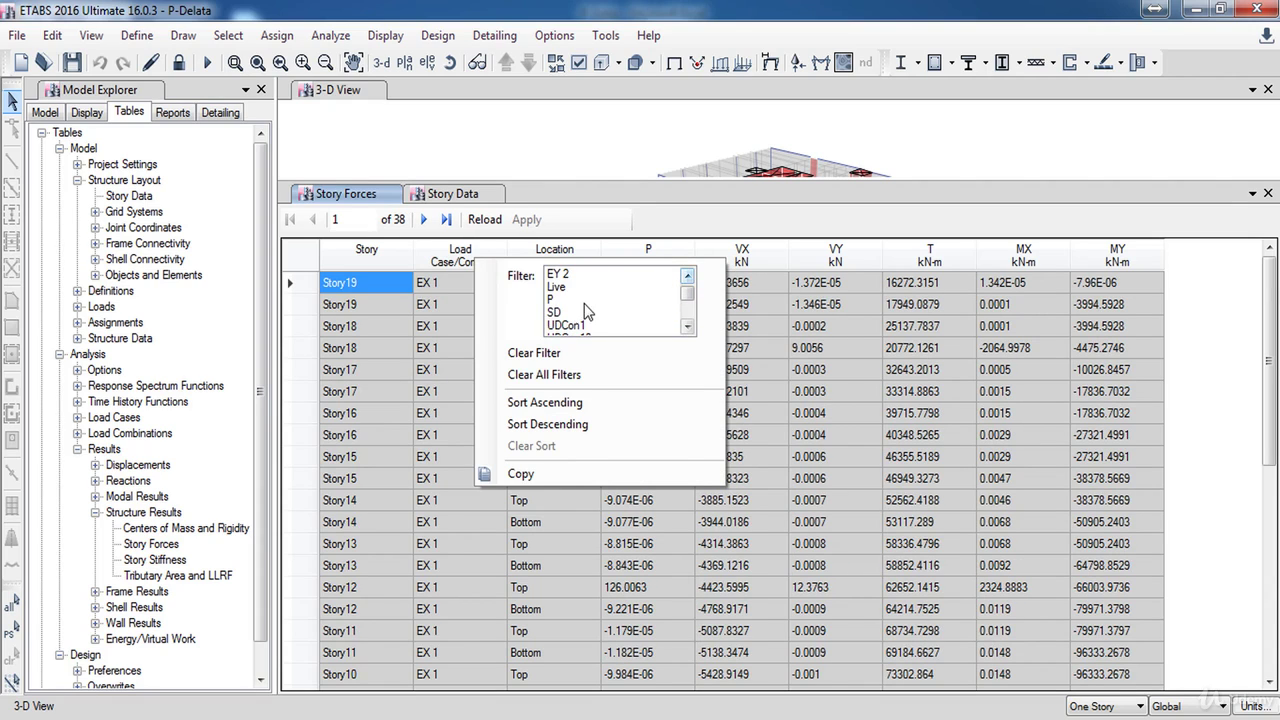
click(576, 300)
click(672, 222)
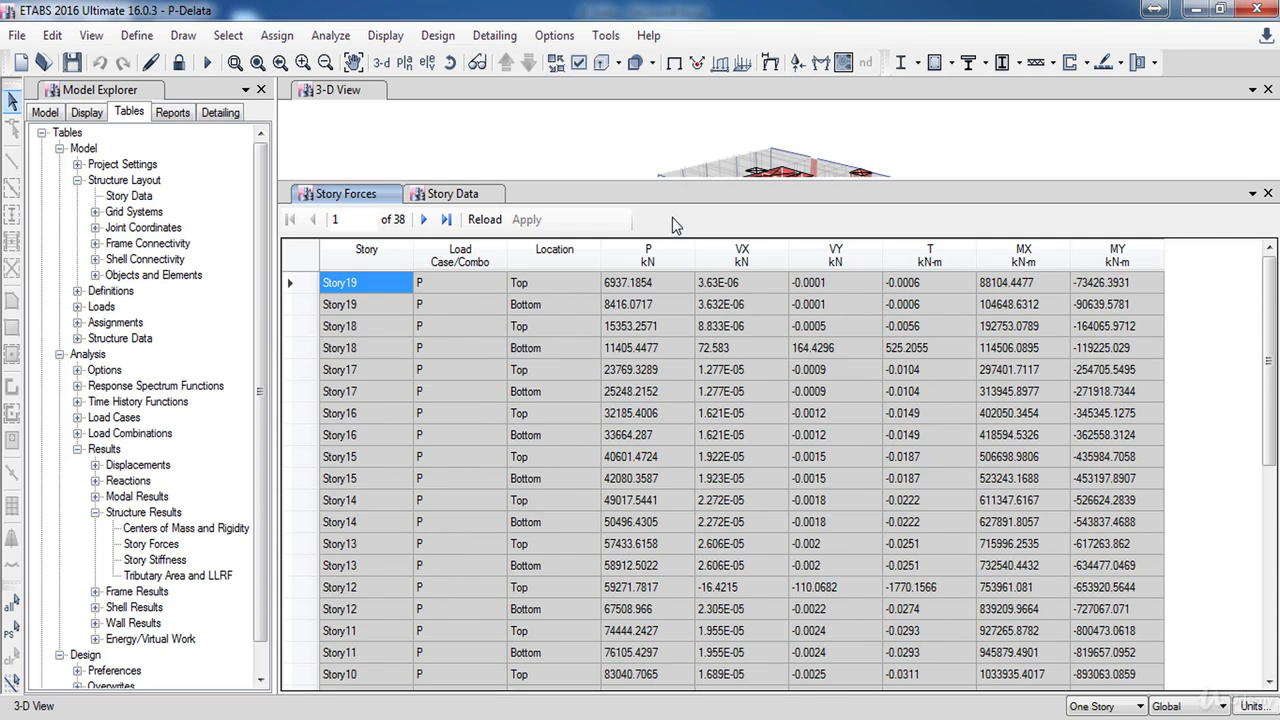
- Keep only Bottom location rows and select the P values for Story19 to Story1
click(548, 262)
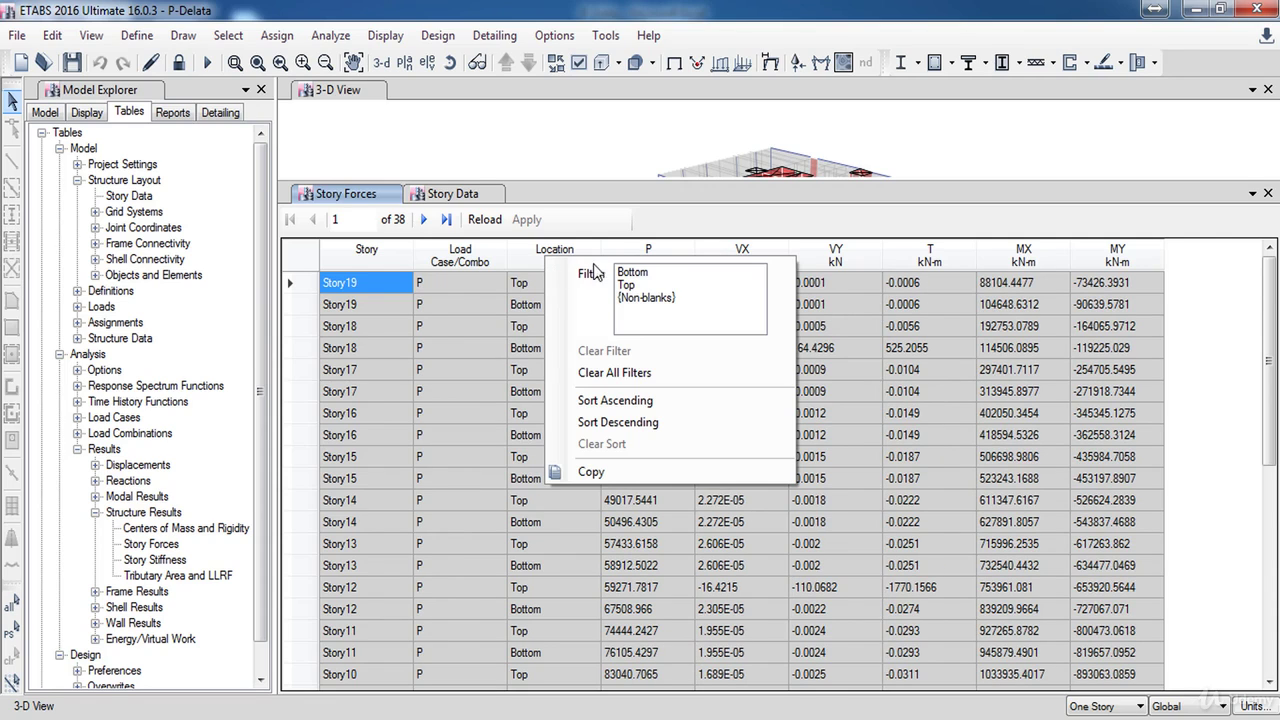
click(640, 272)
click(670, 224)
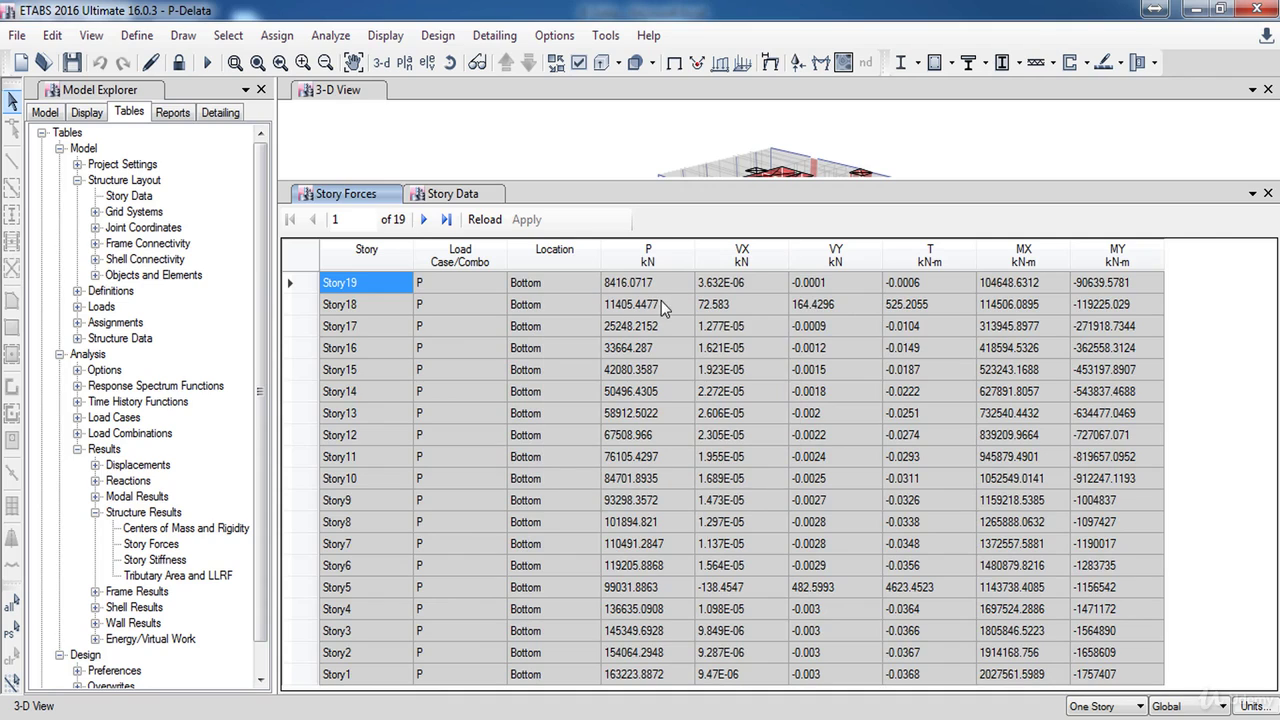
drag(662, 288, 665, 680)
right_click(662, 677)
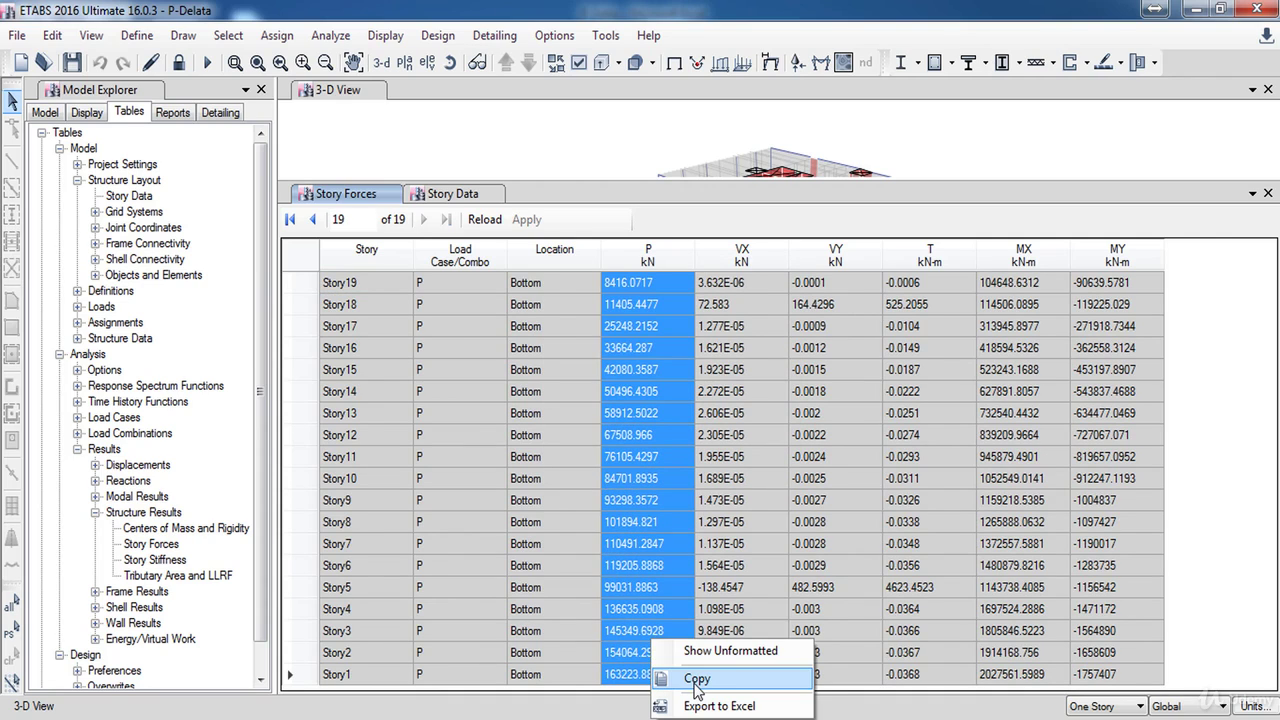
- Paste the P loads, 8416.0717 to 163223.887, into D5:D23 as plain text
click(695, 686)
key(alt+Tab)
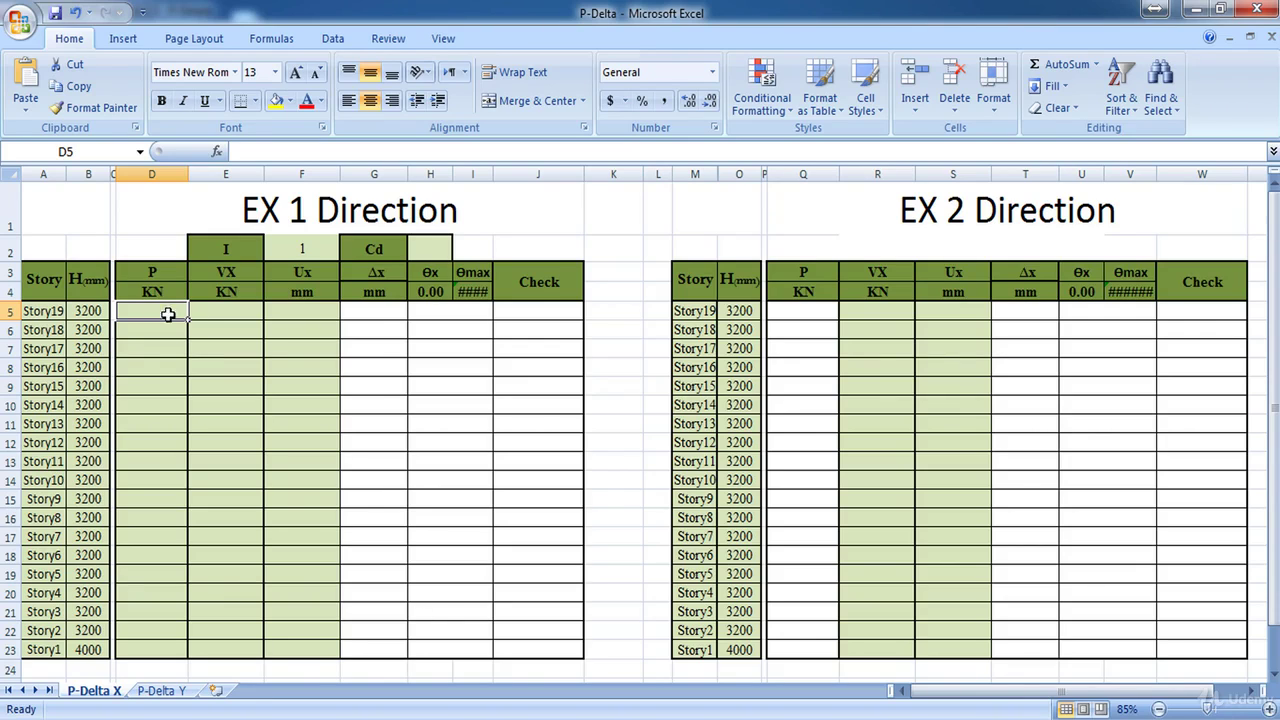
right_click(149, 310)
click(205, 385)
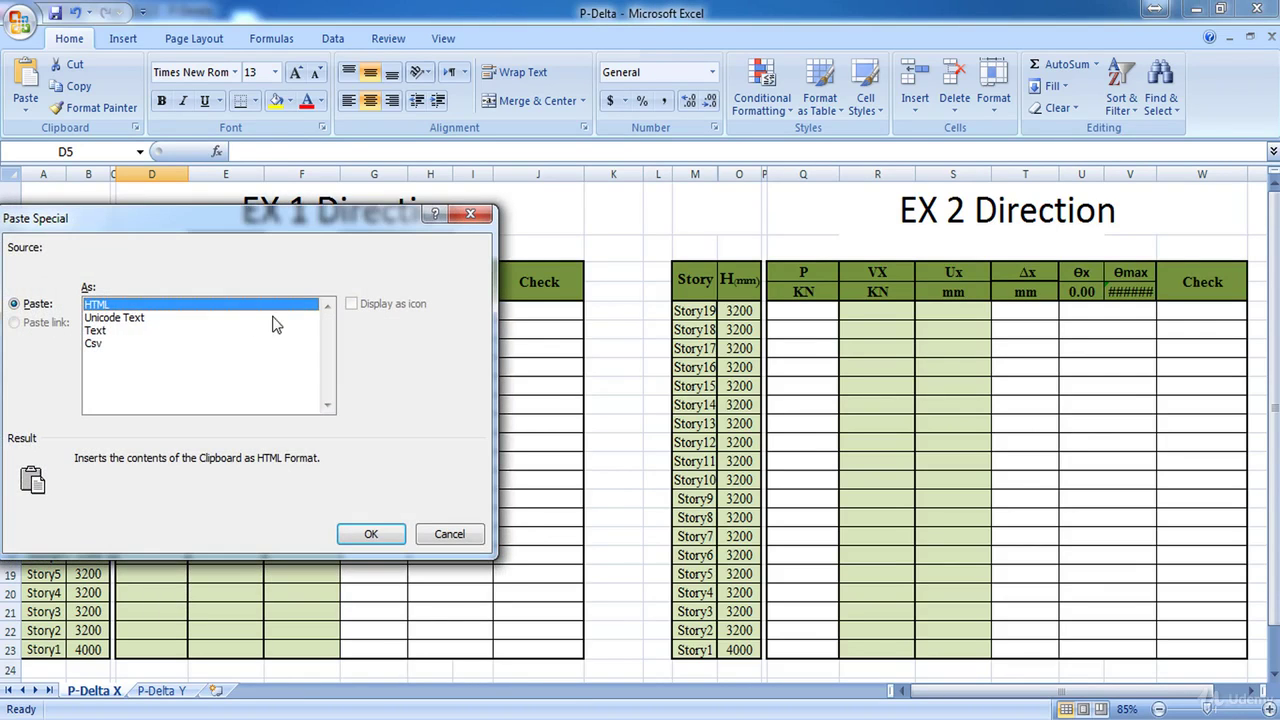
click(92, 331)
click(370, 534)
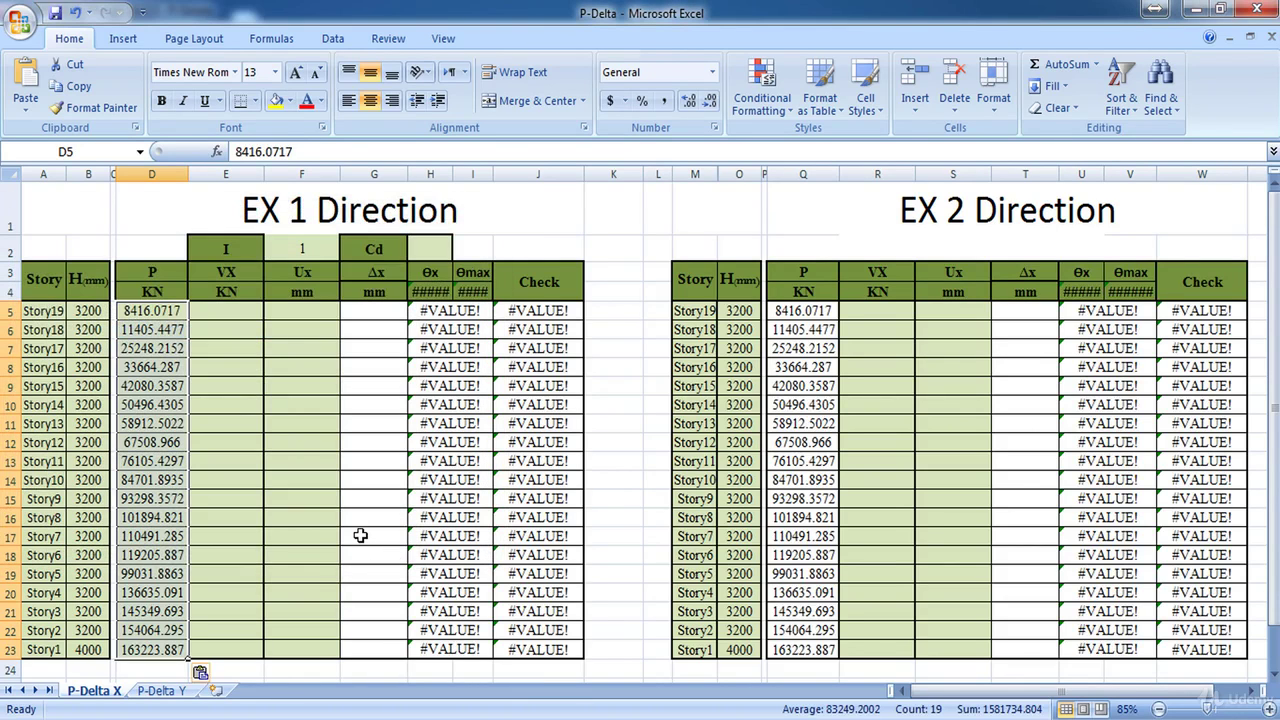
click(230, 314)
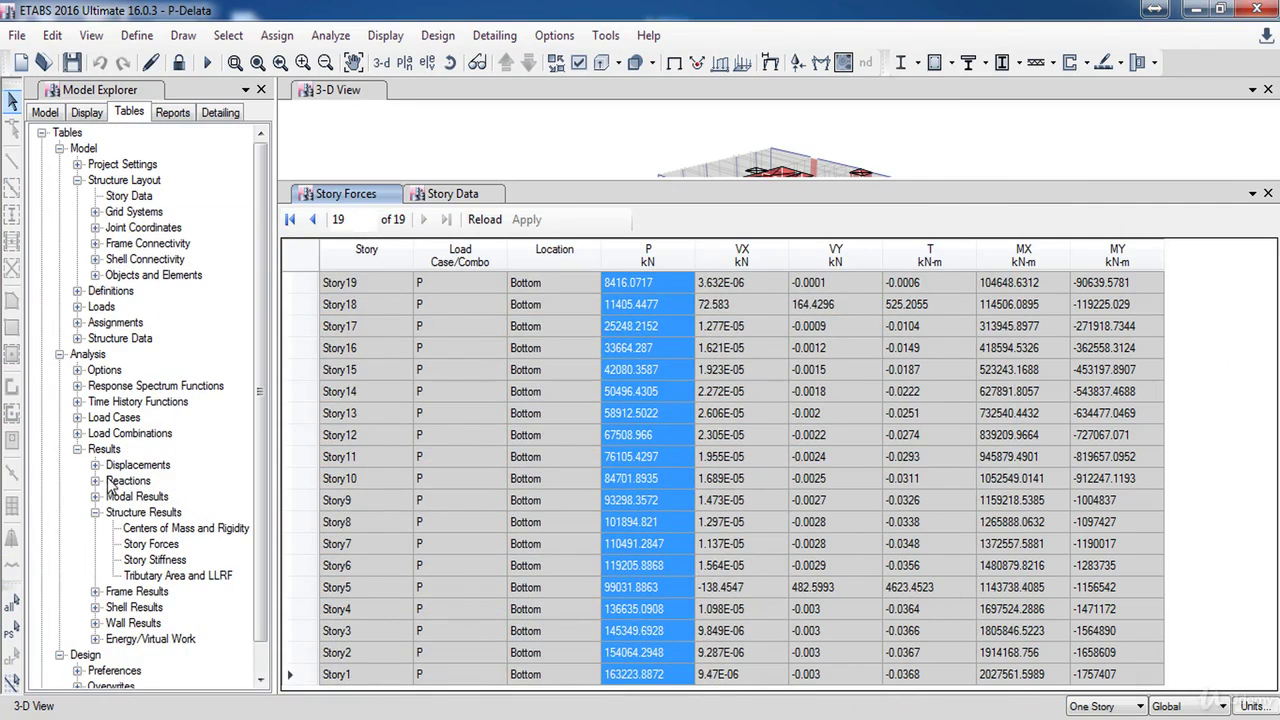
- Filter Story Forces to EX 1 and copy the VX shears for all stories
click(452, 268)
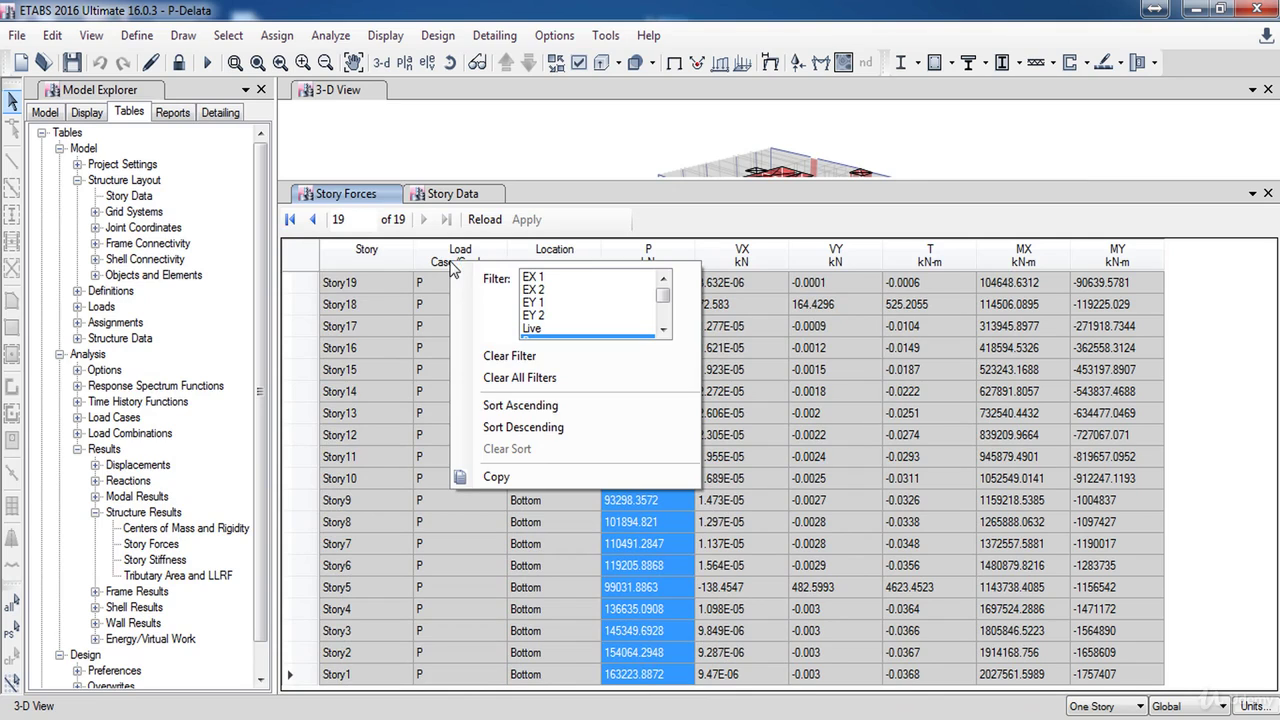
click(548, 281)
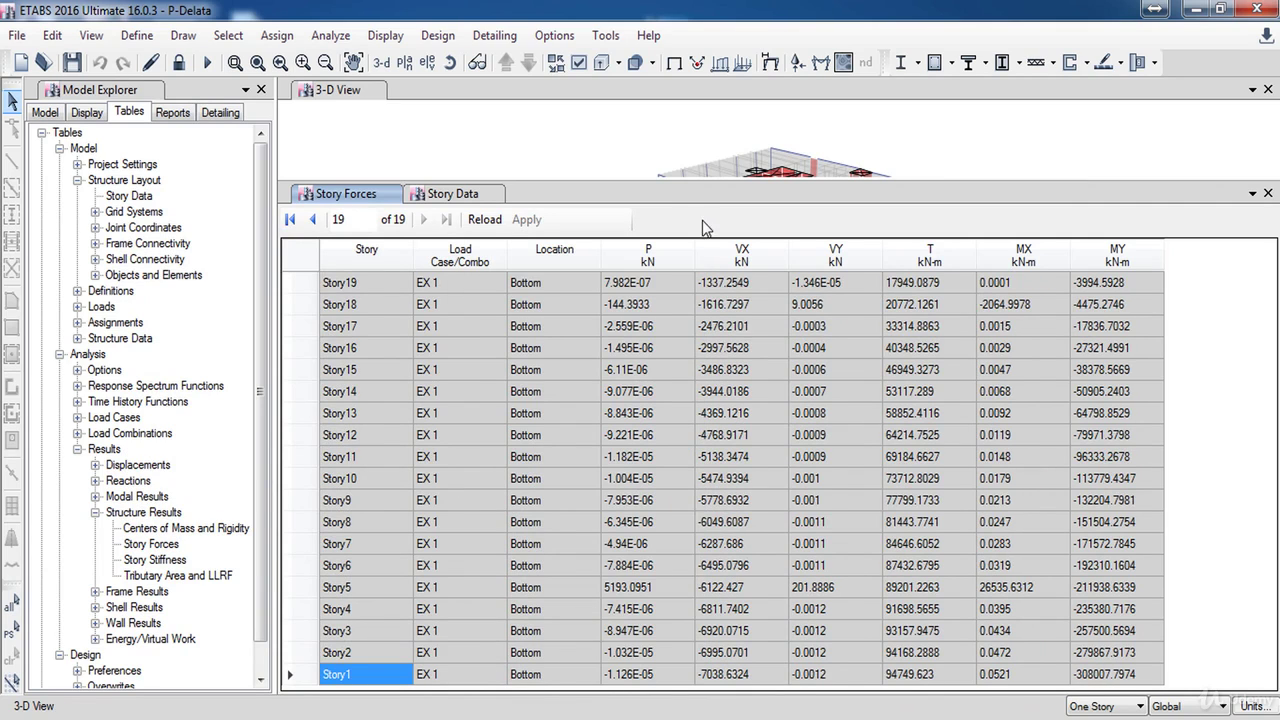
drag(767, 286, 769, 676)
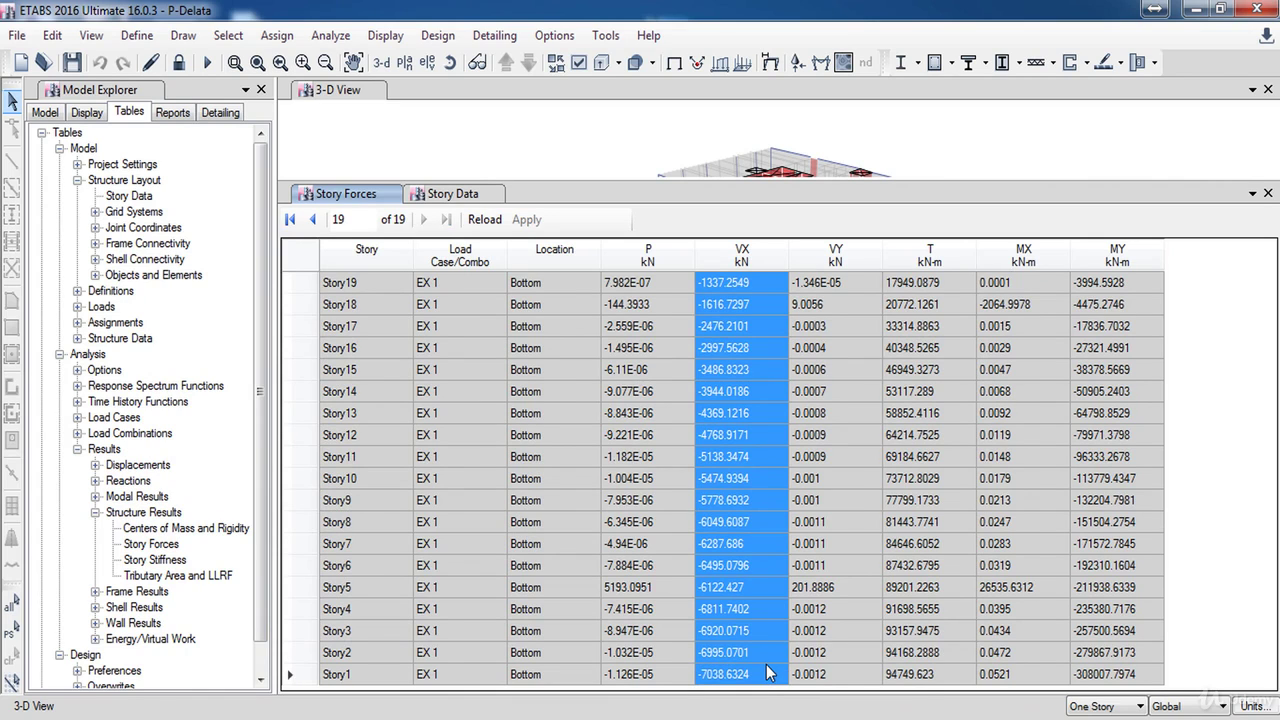
right_click(769, 674)
click(790, 679)
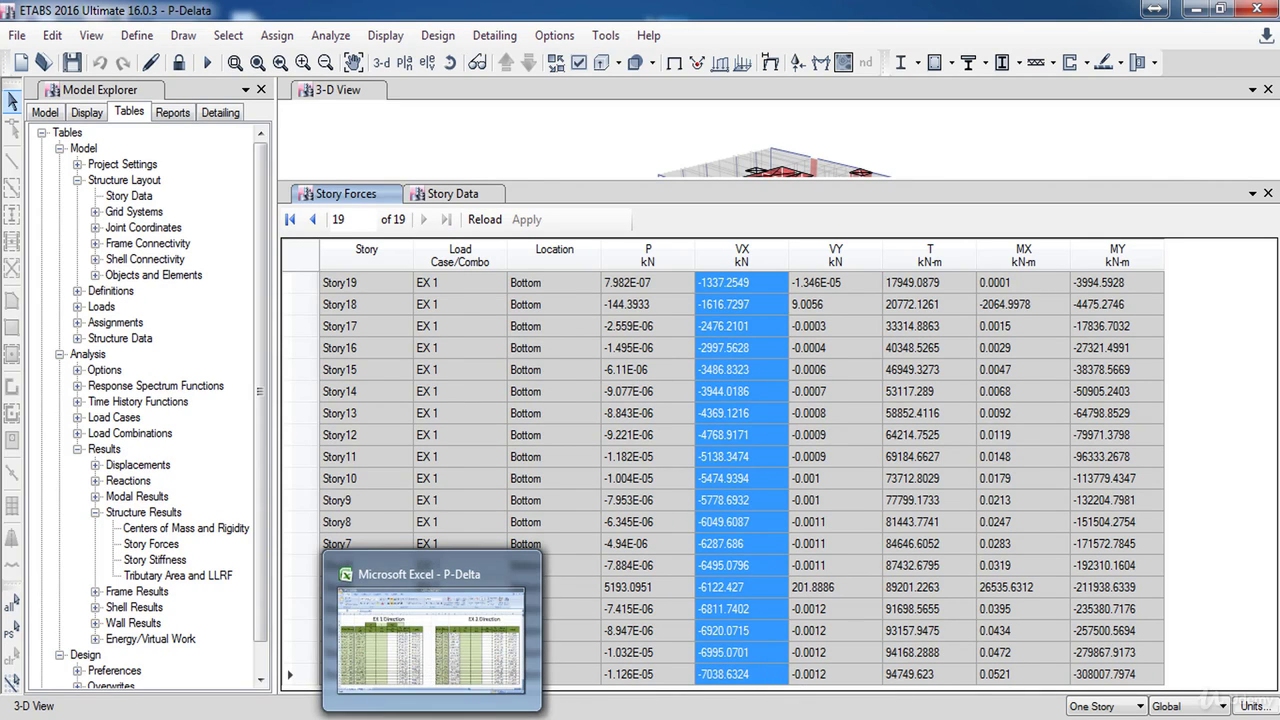
- Paste the EX 1 VX shears into E5:E23 as plain text
click(432, 719)
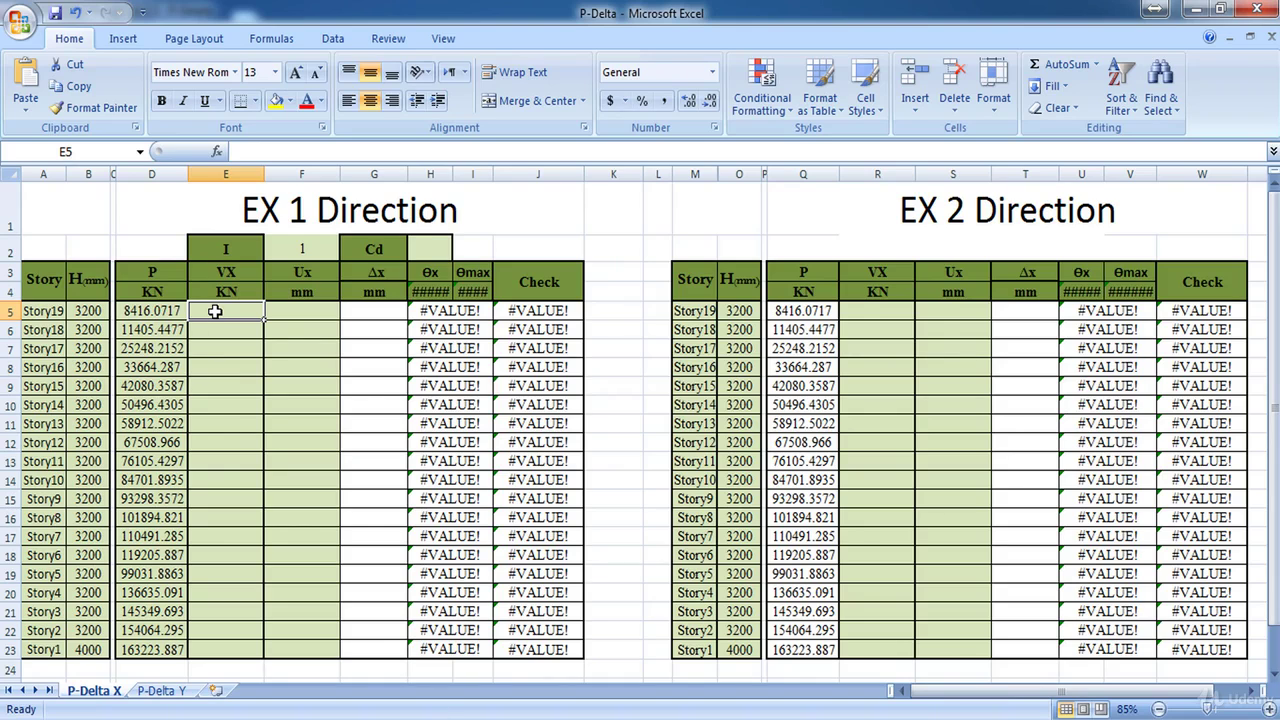
right_click(214, 312)
click(285, 390)
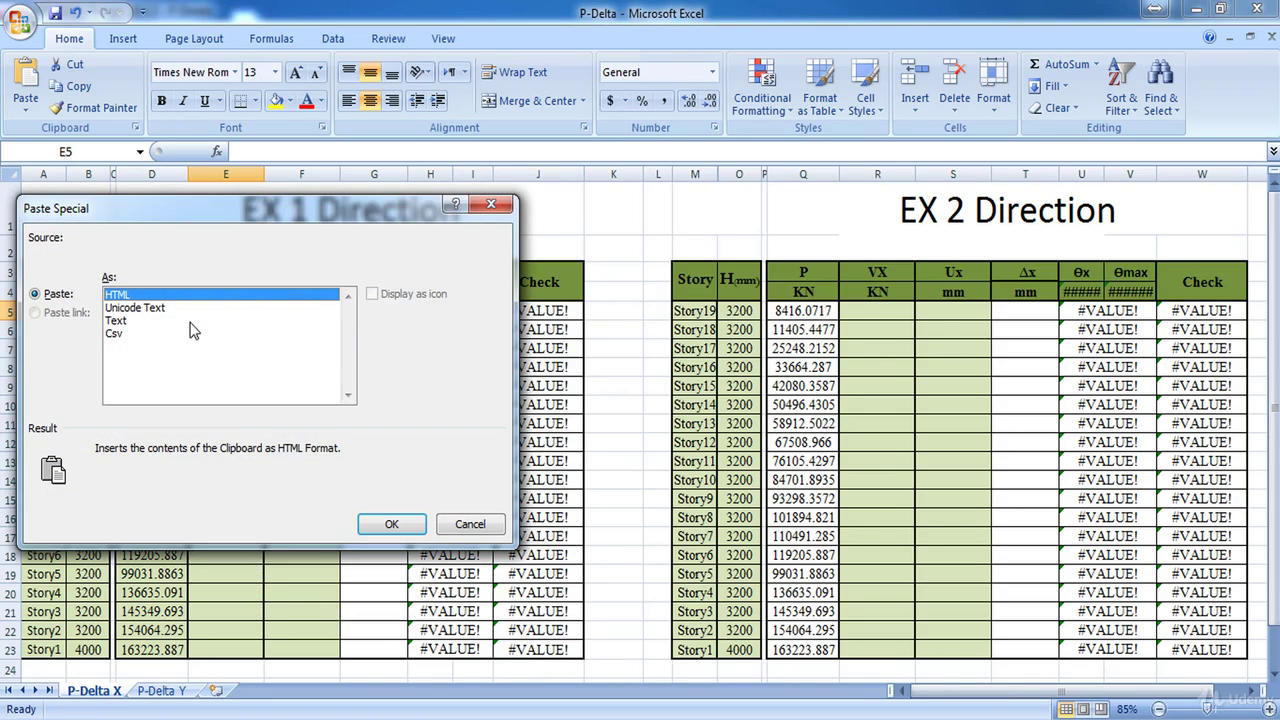
click(129, 322)
click(391, 524)
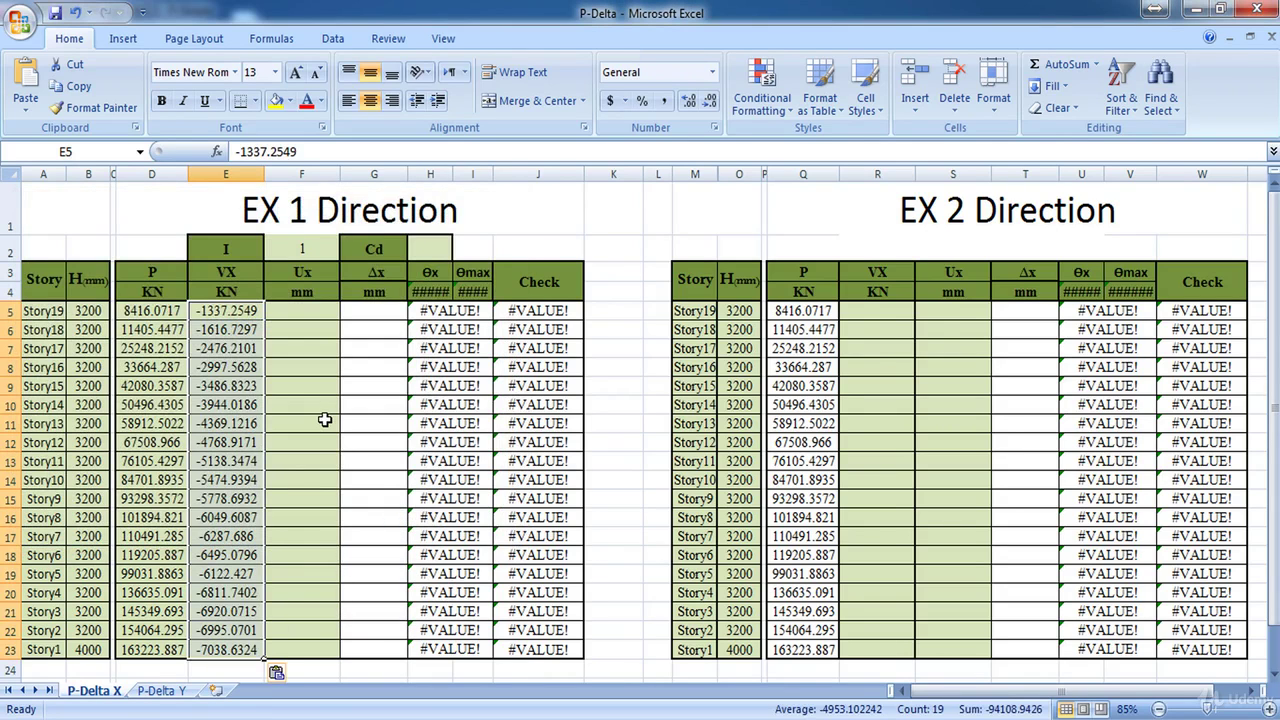
- Open the Diaphragm Center of Mass Displacements table
click(438, 719)
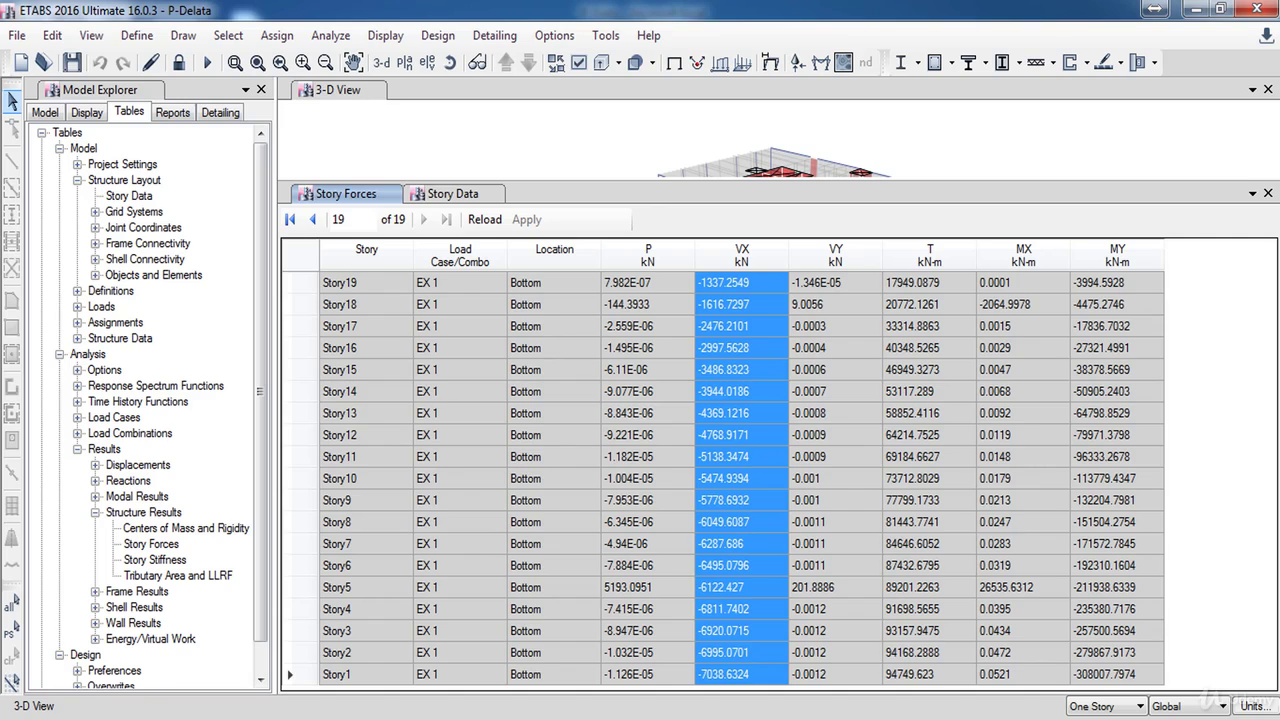
drag(261, 520, 263, 558)
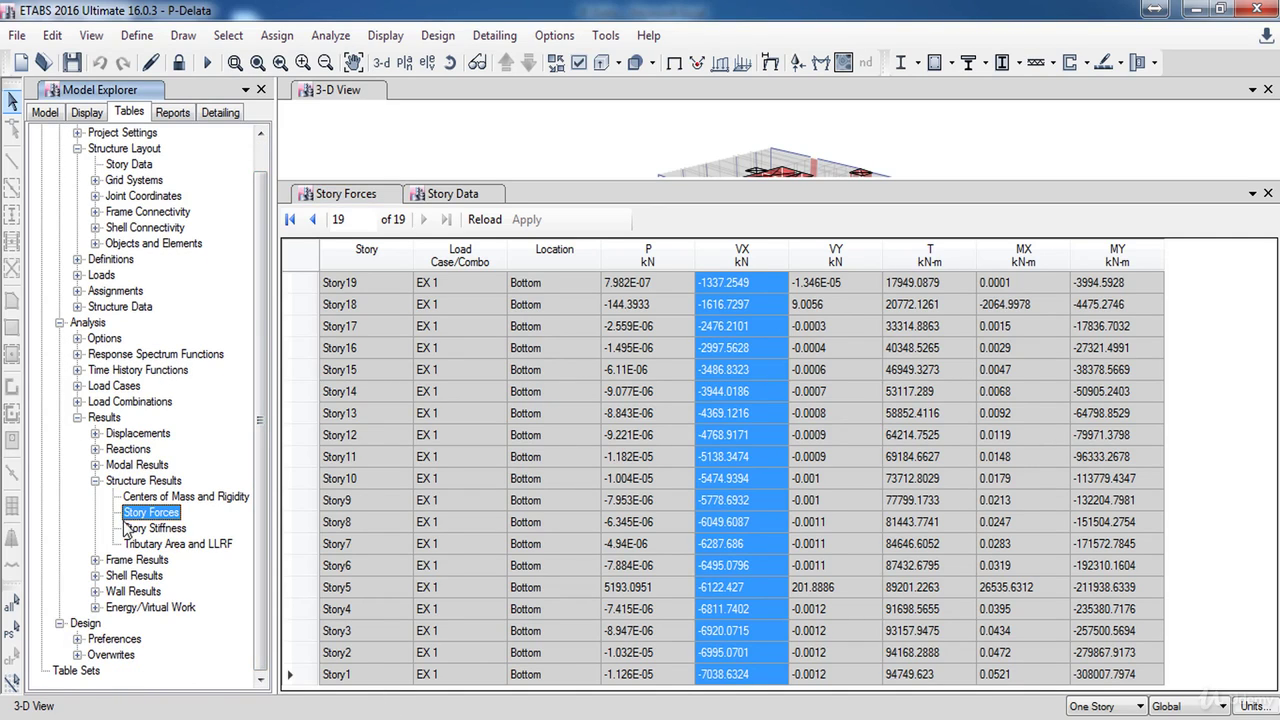
click(96, 434)
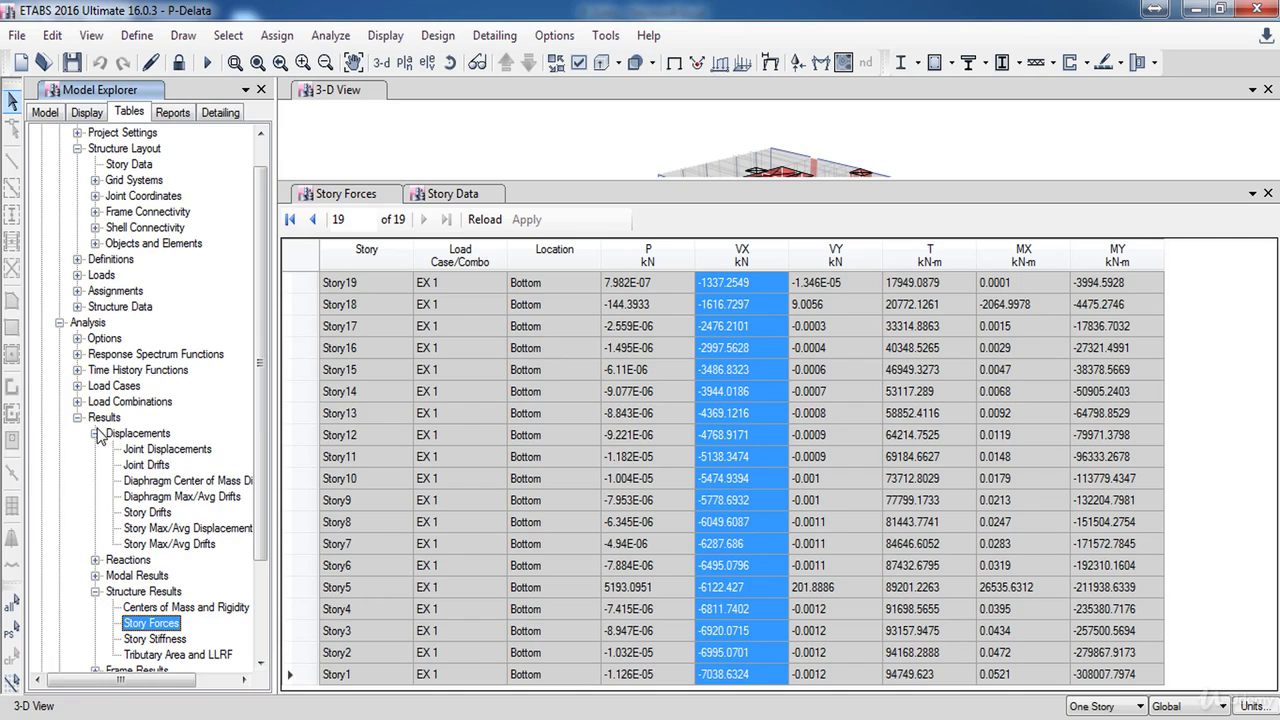
double_click(155, 482)
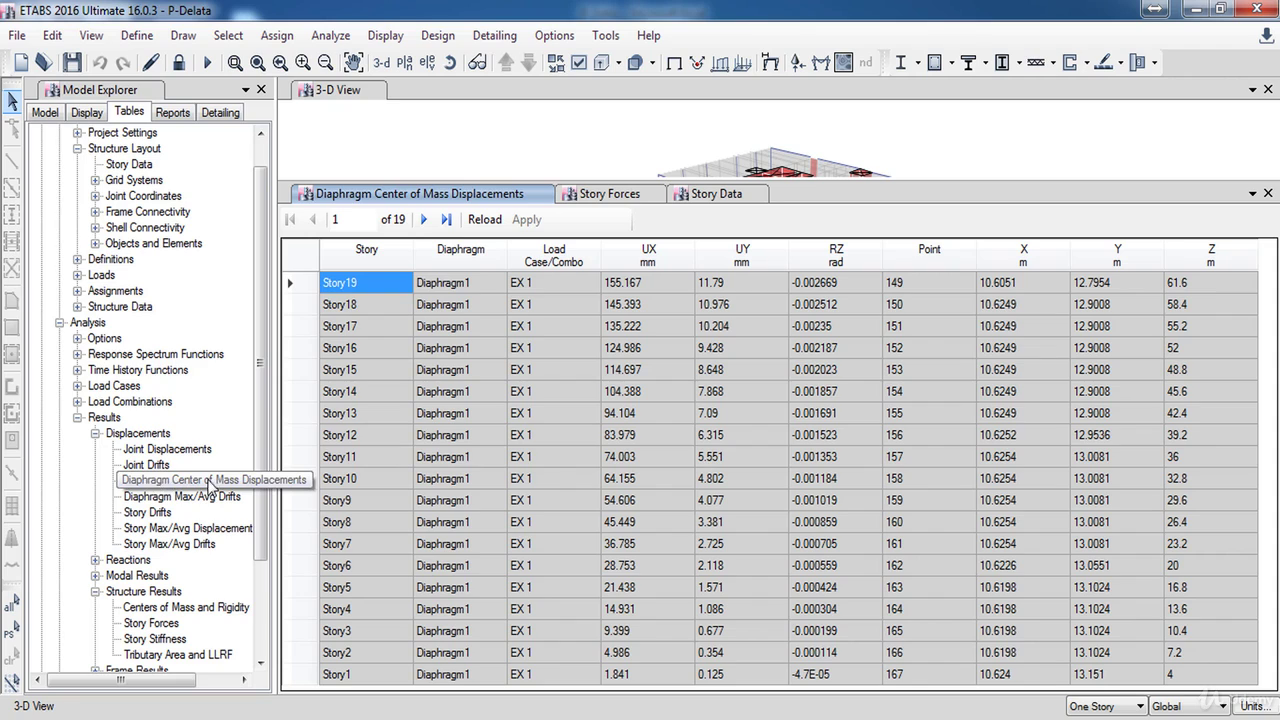
- Filter the displacements to EX 1 and copy the UX values of all 19 stories
right_click(555, 262)
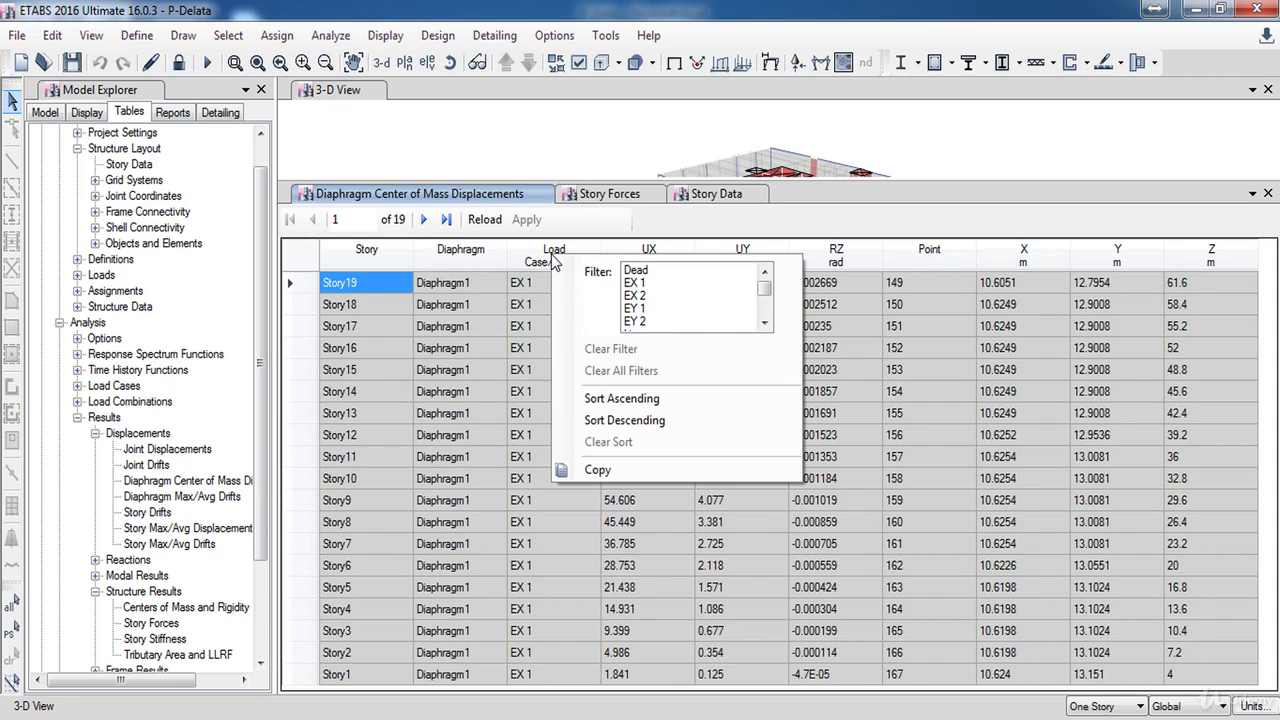
click(650, 284)
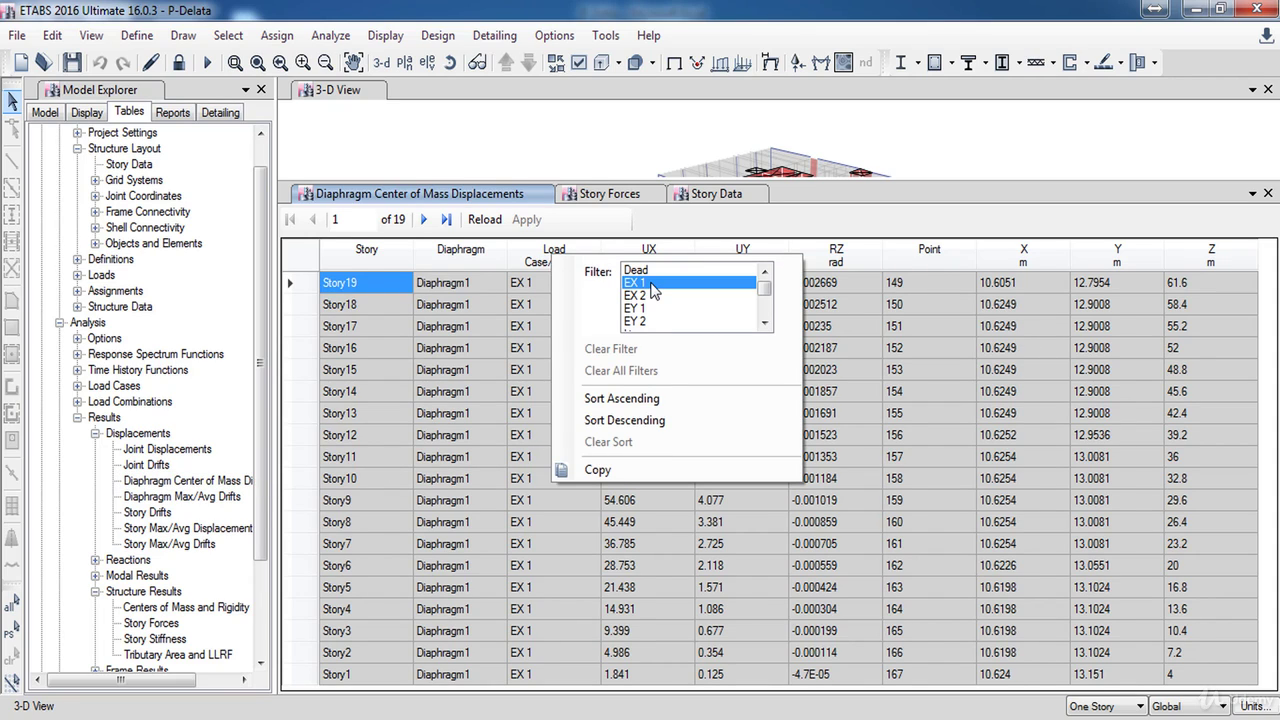
click(727, 223)
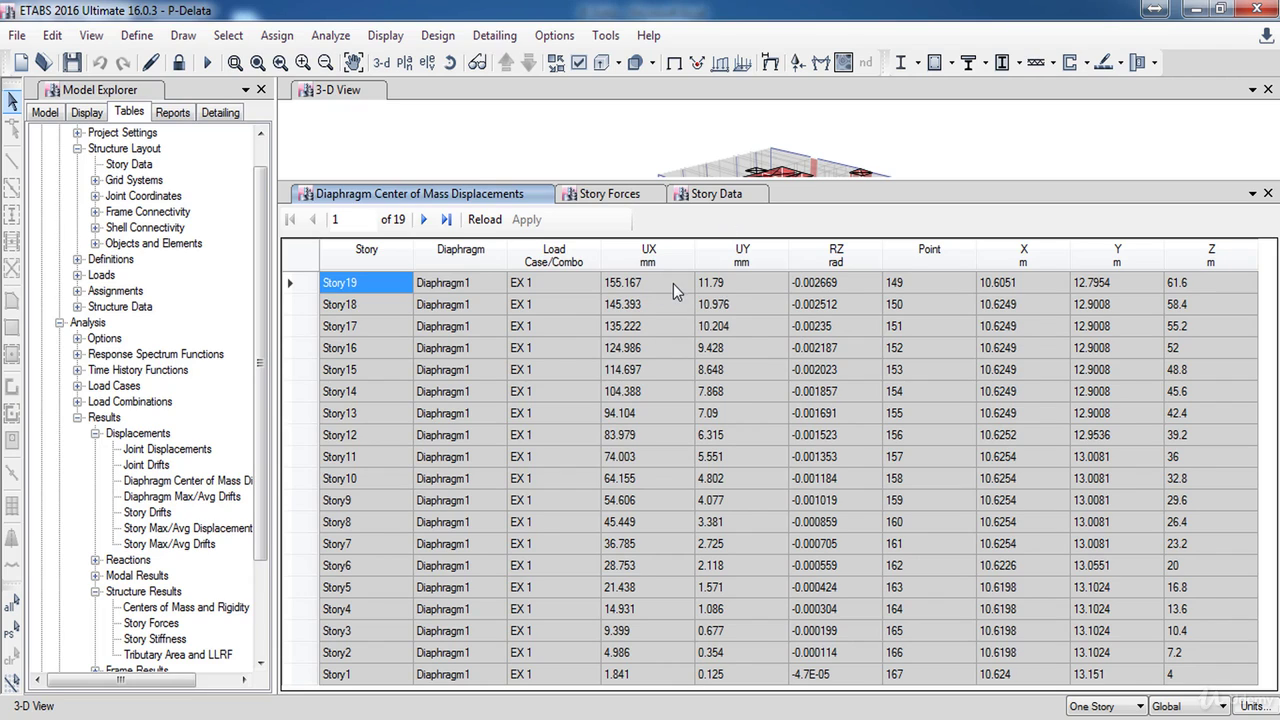
drag(669, 282, 668, 676)
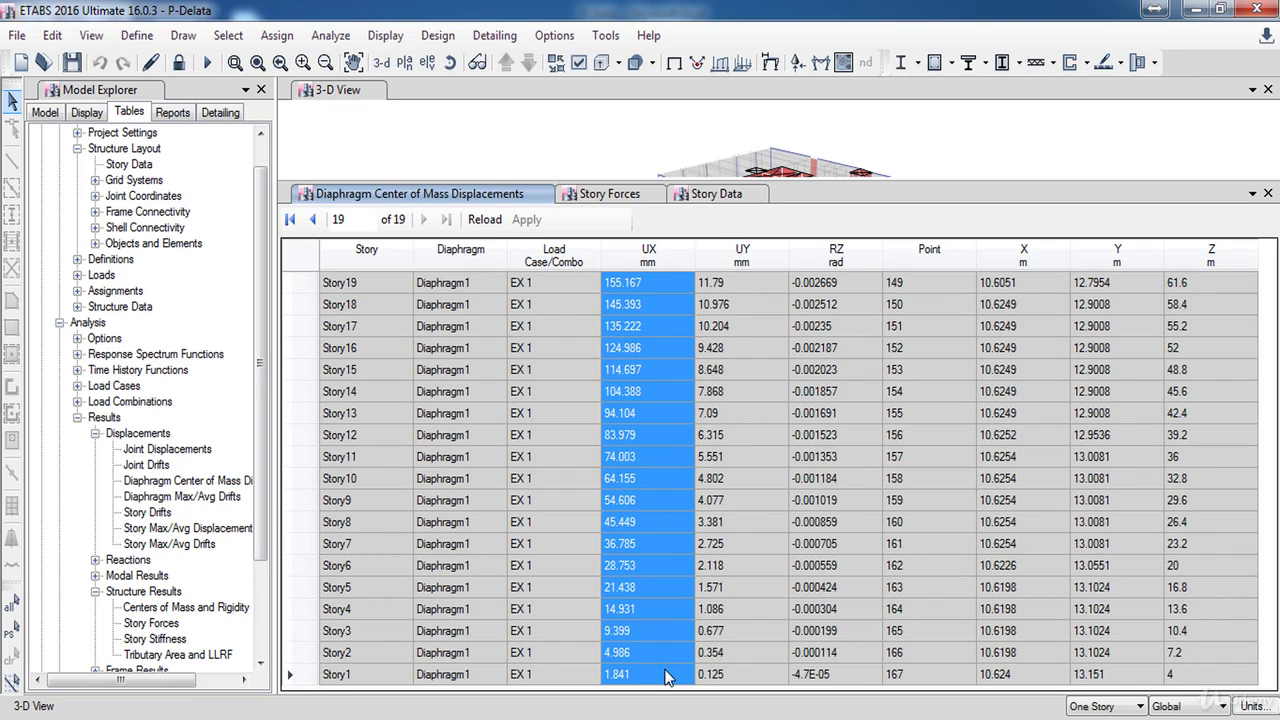
right_click(666, 677)
click(712, 675)
click(543, 717)
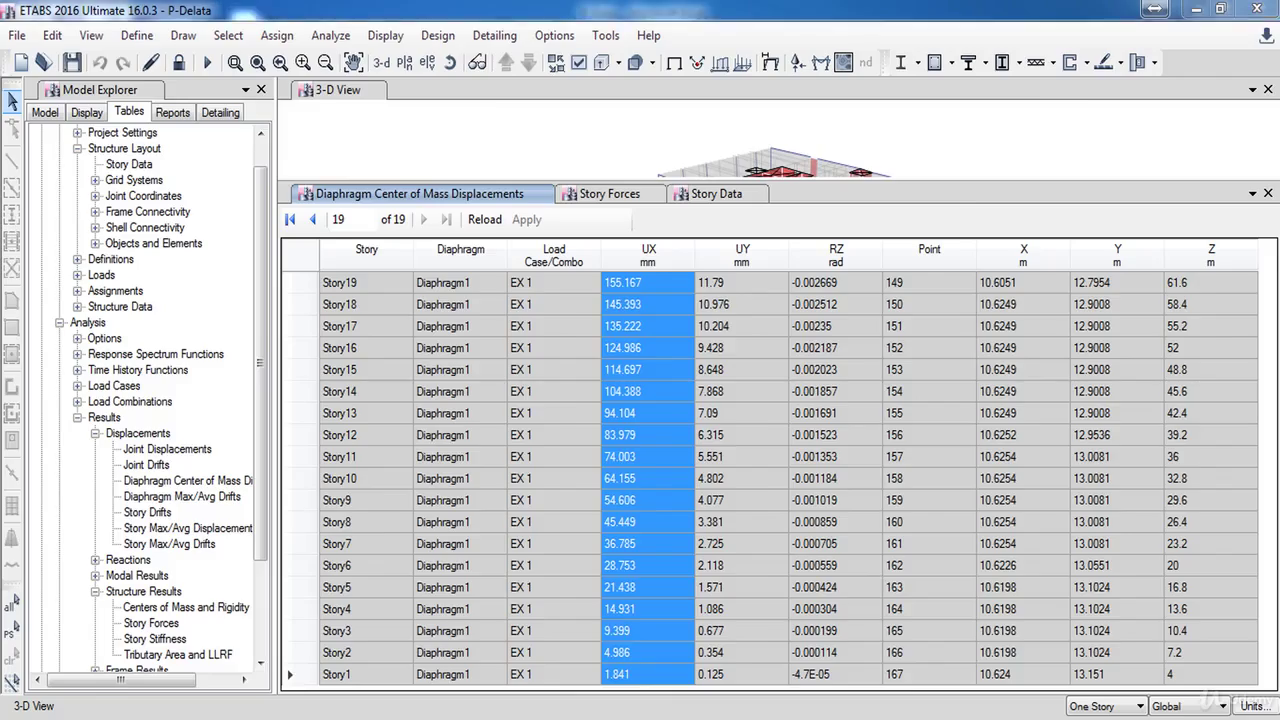
- Paste the UX displacements into F5:F23 as plain text
right_click(301, 314)
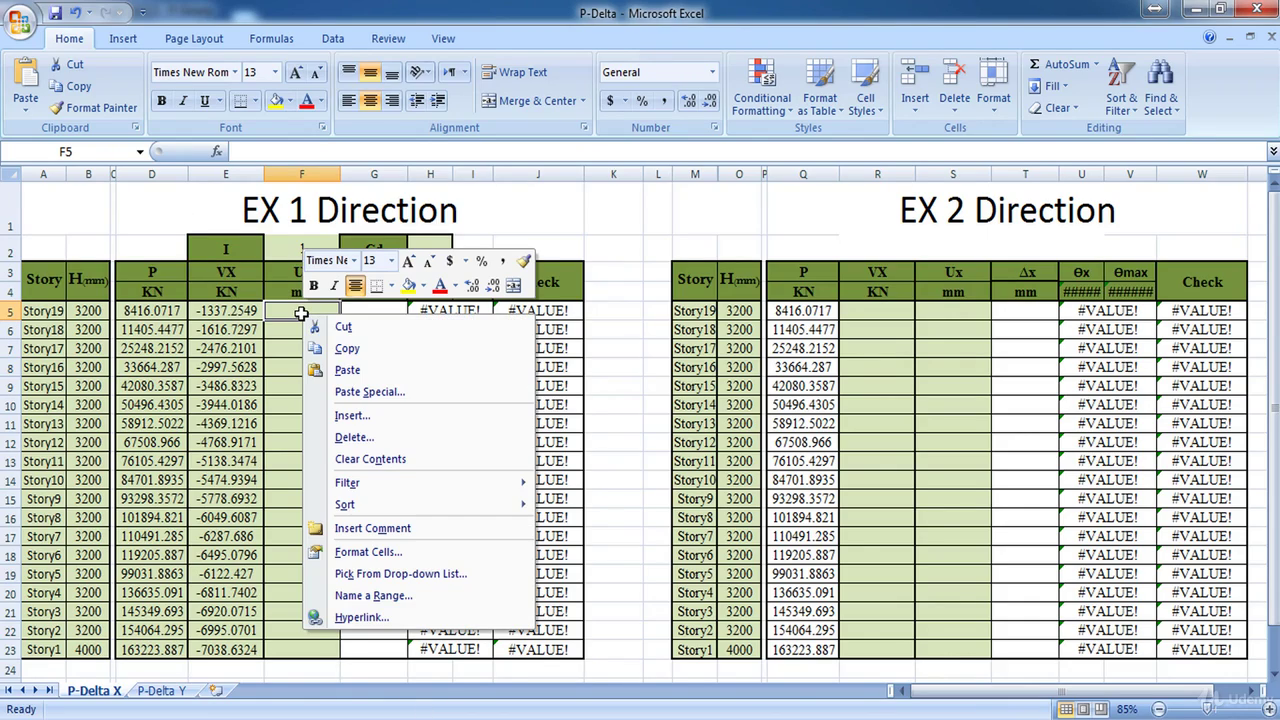
click(369, 391)
click(221, 322)
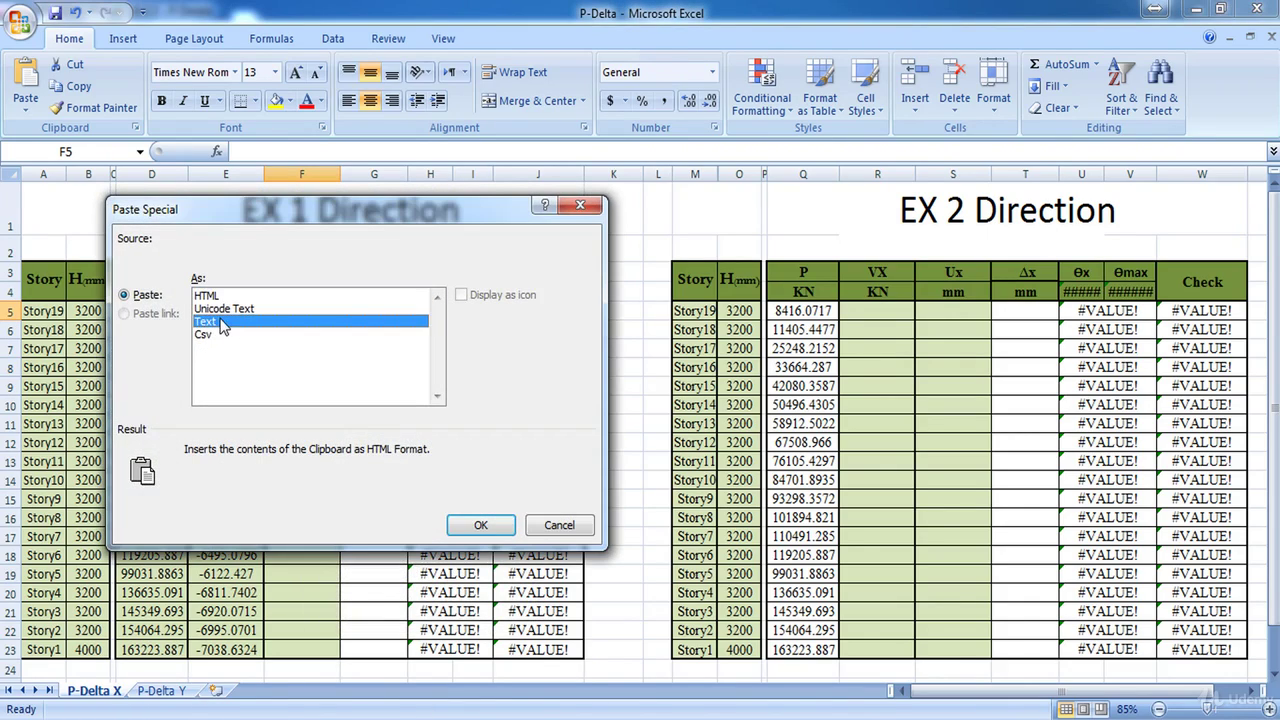
click(480, 525)
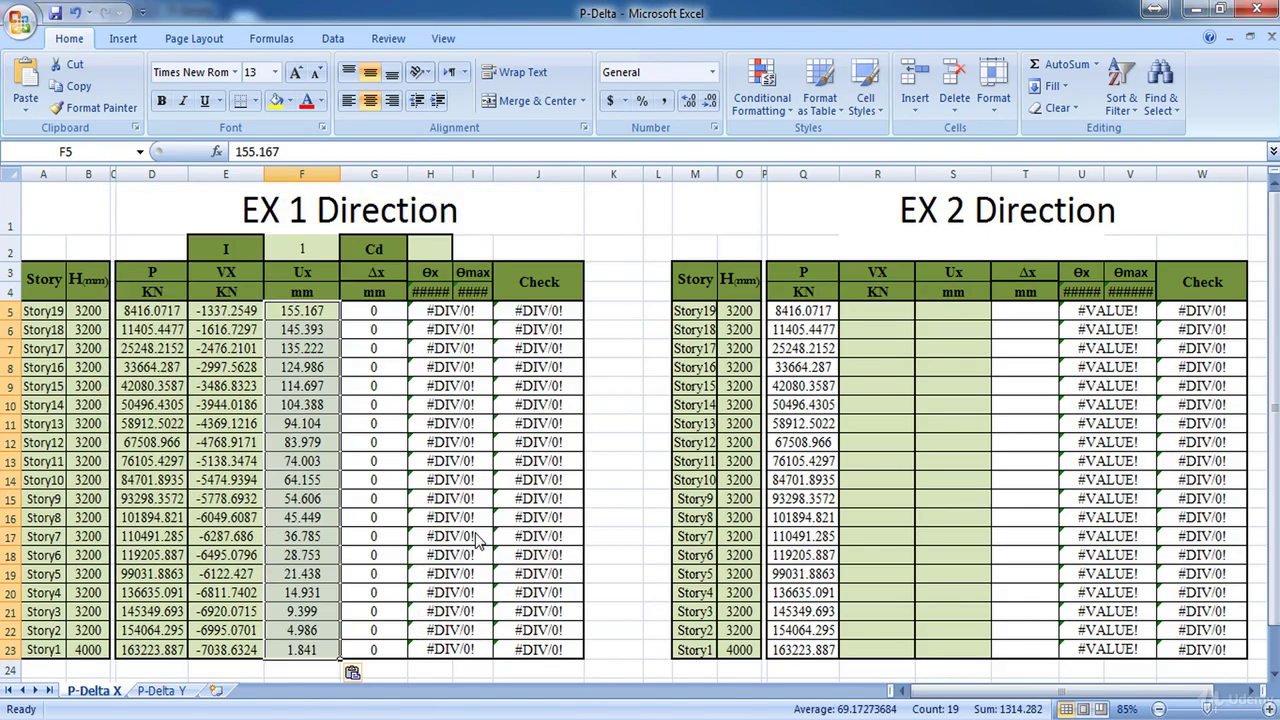
- Enter a Cd value of 4 in cell H2
click(304, 251)
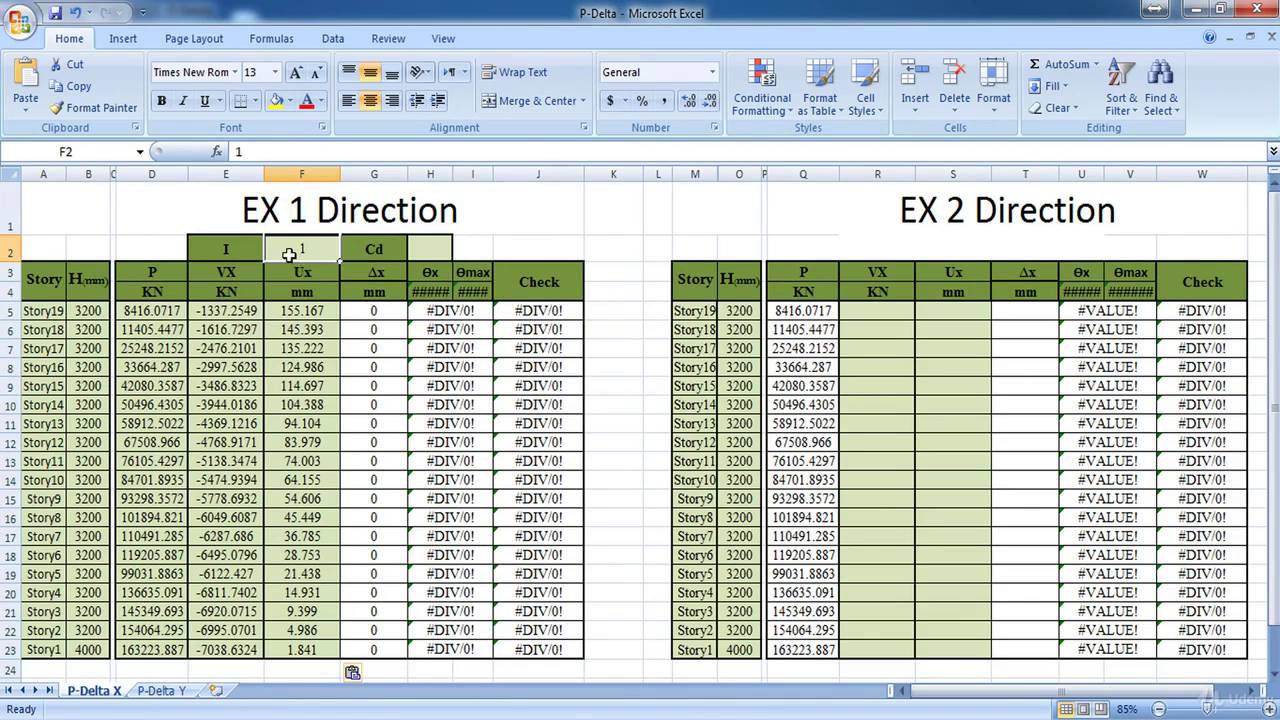
click(455, 251)
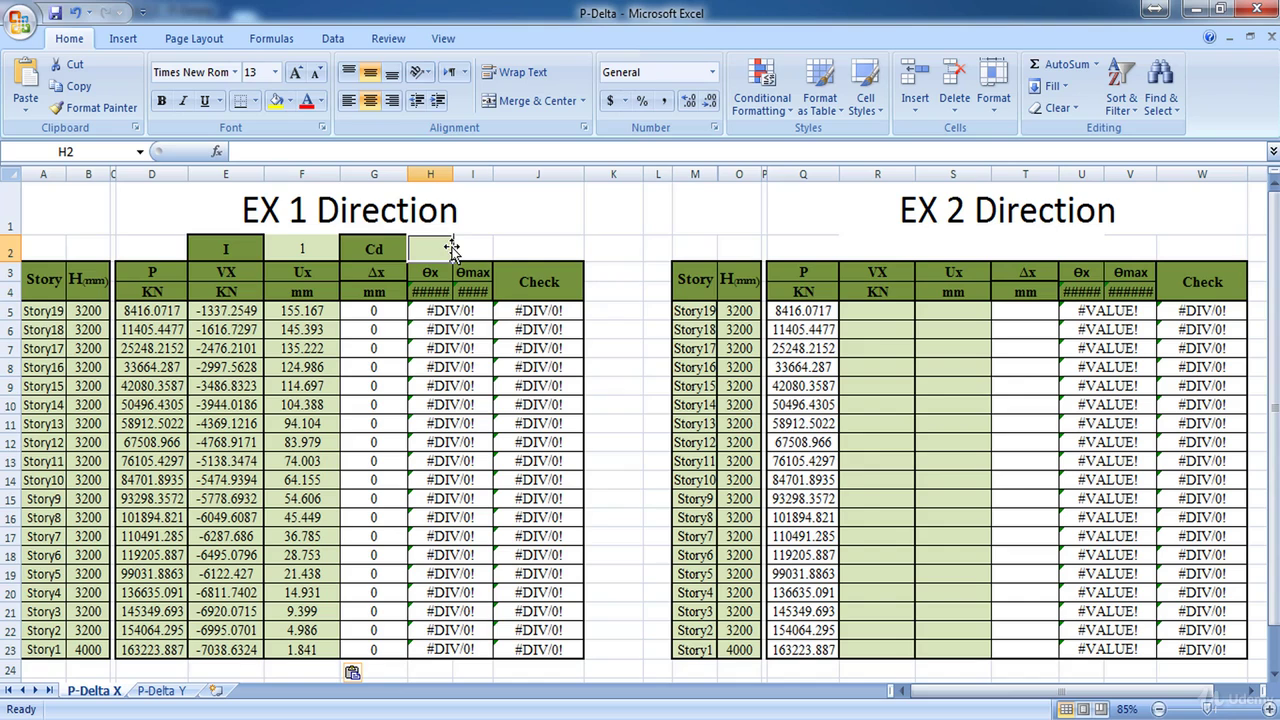
text(4)
click(427, 403)
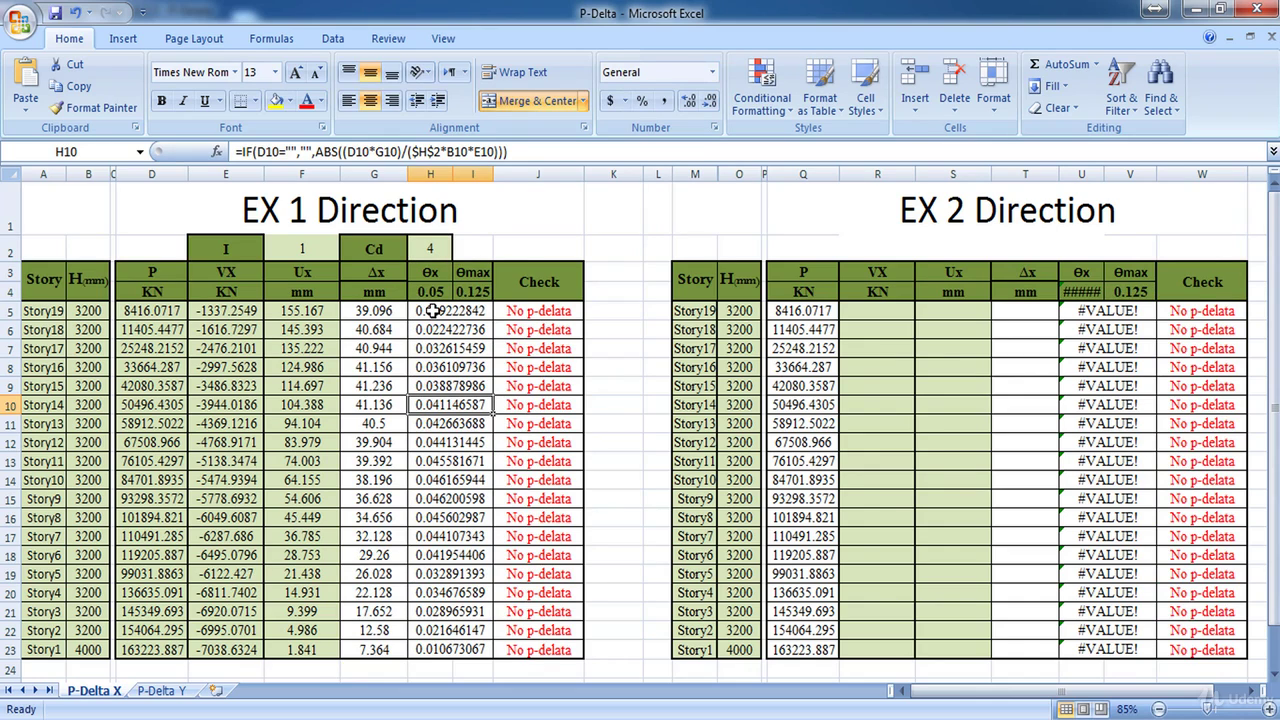
- Review the stability ratio formulas in H5, H4 and the θmax limit in I4
click(431, 311)
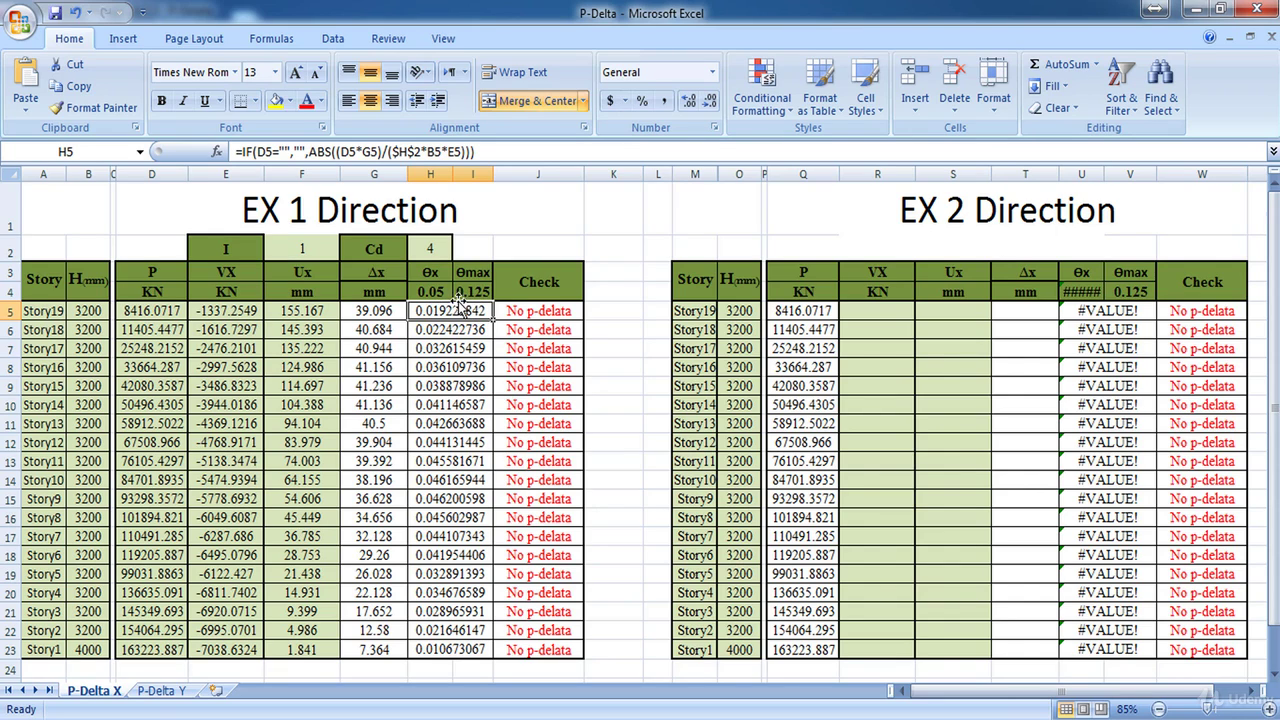
click(435, 296)
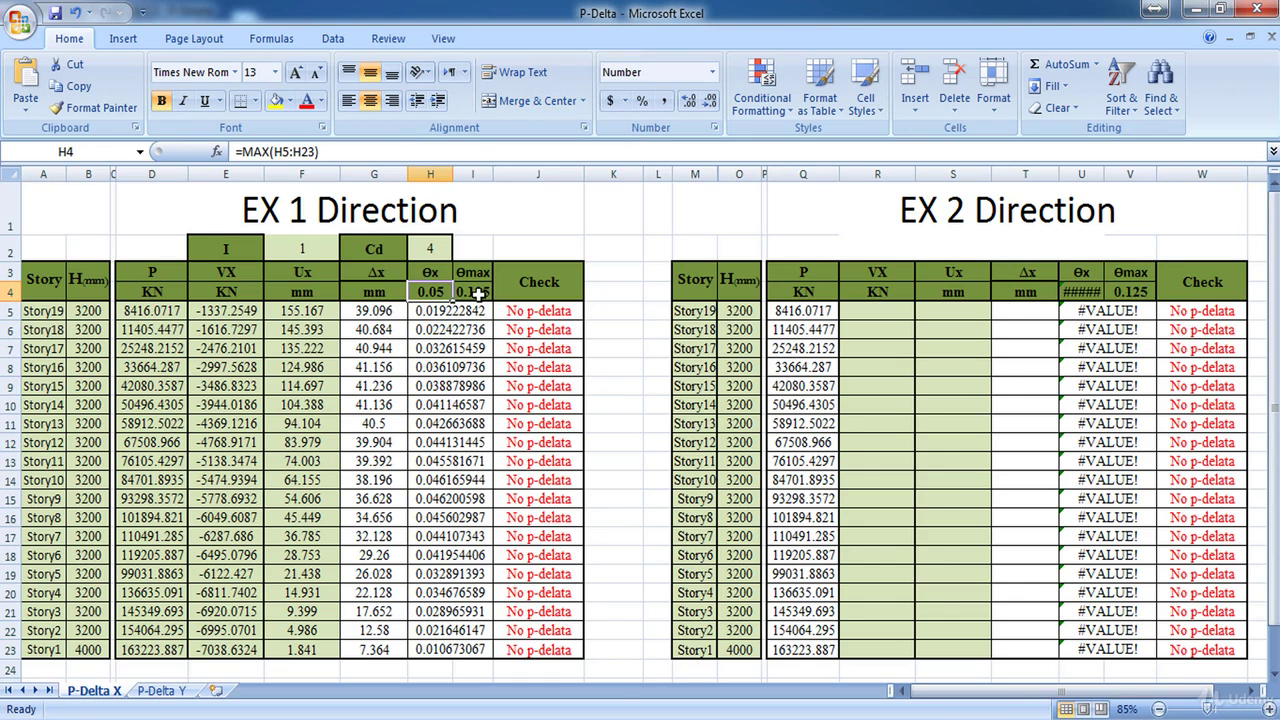
click(479, 293)
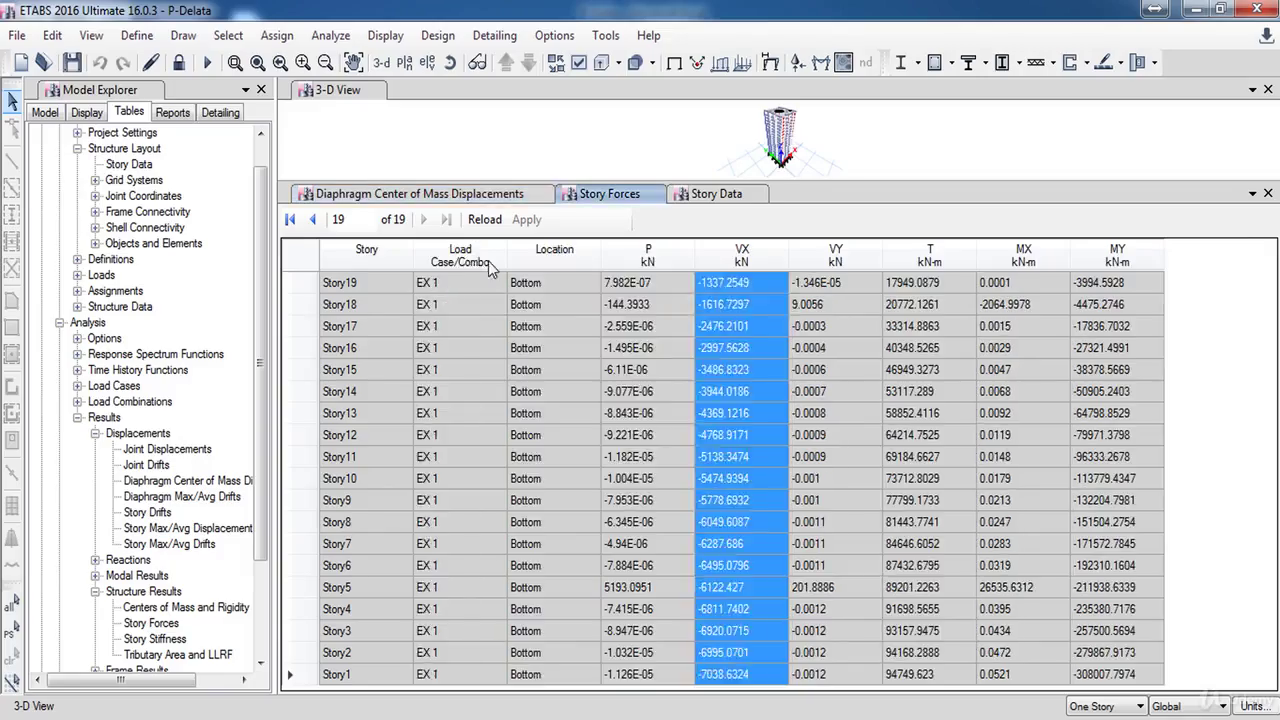
- Paste the EX 2 story shears into the VX column starting at R5
click(863, 315)
key(ctrl+v)
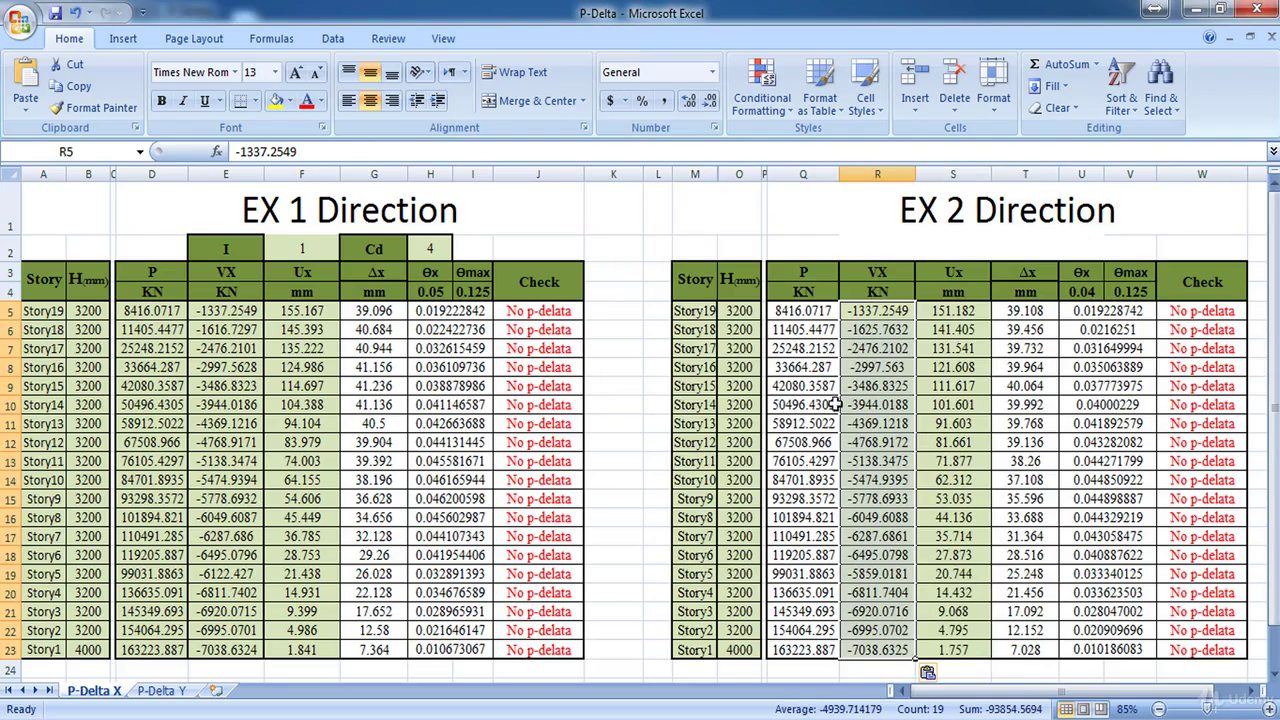
click(592, 462)
- Review the check formulas in J13 and W14, then return to ETABS
click(533, 462)
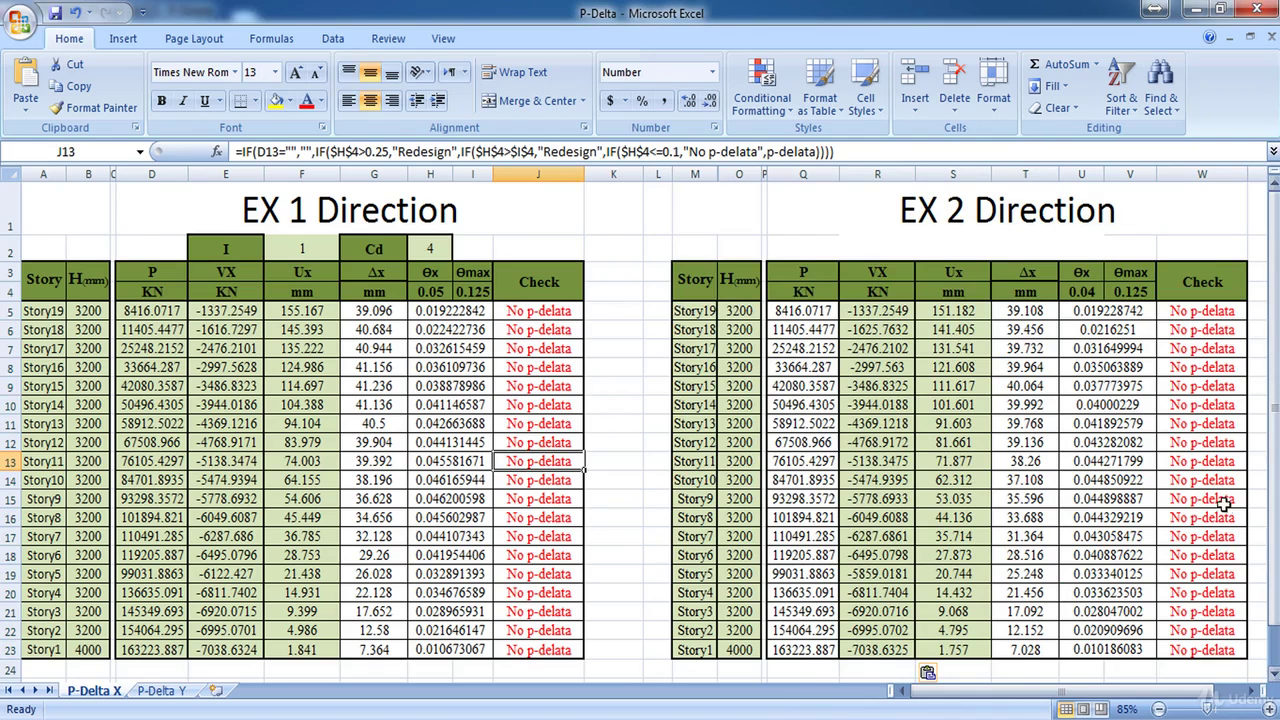
click(1180, 480)
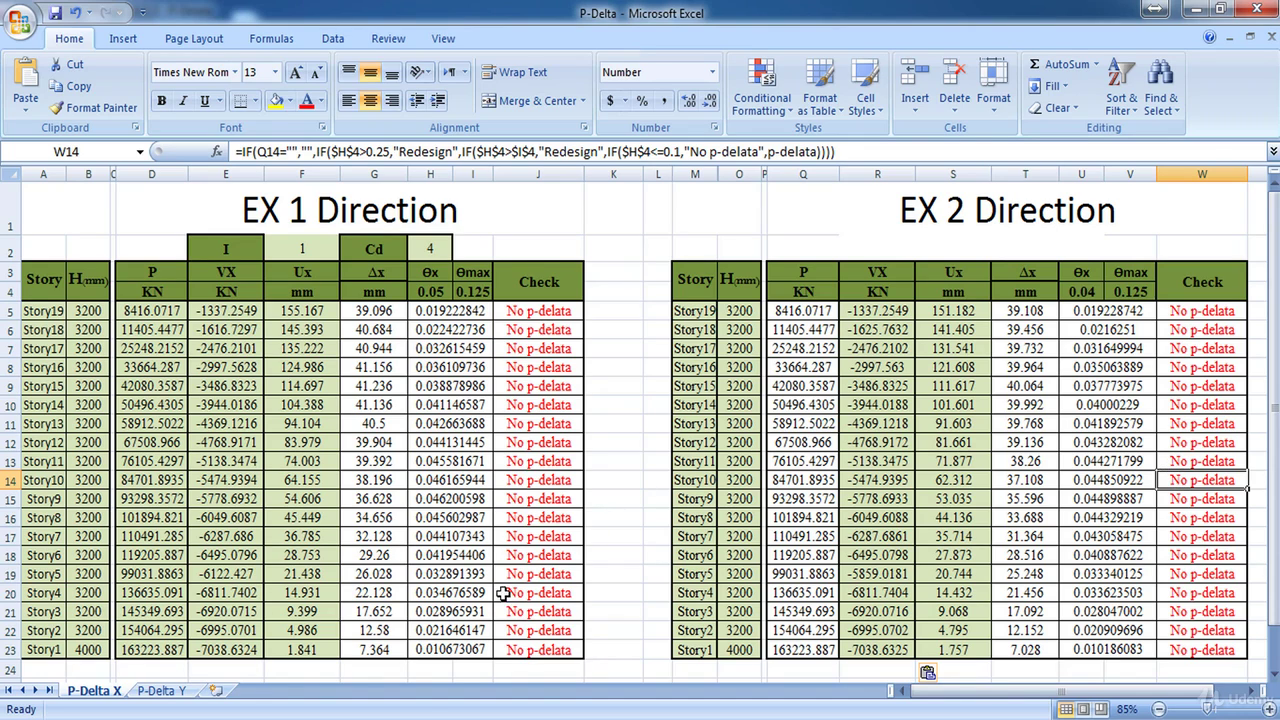
click(374, 640)
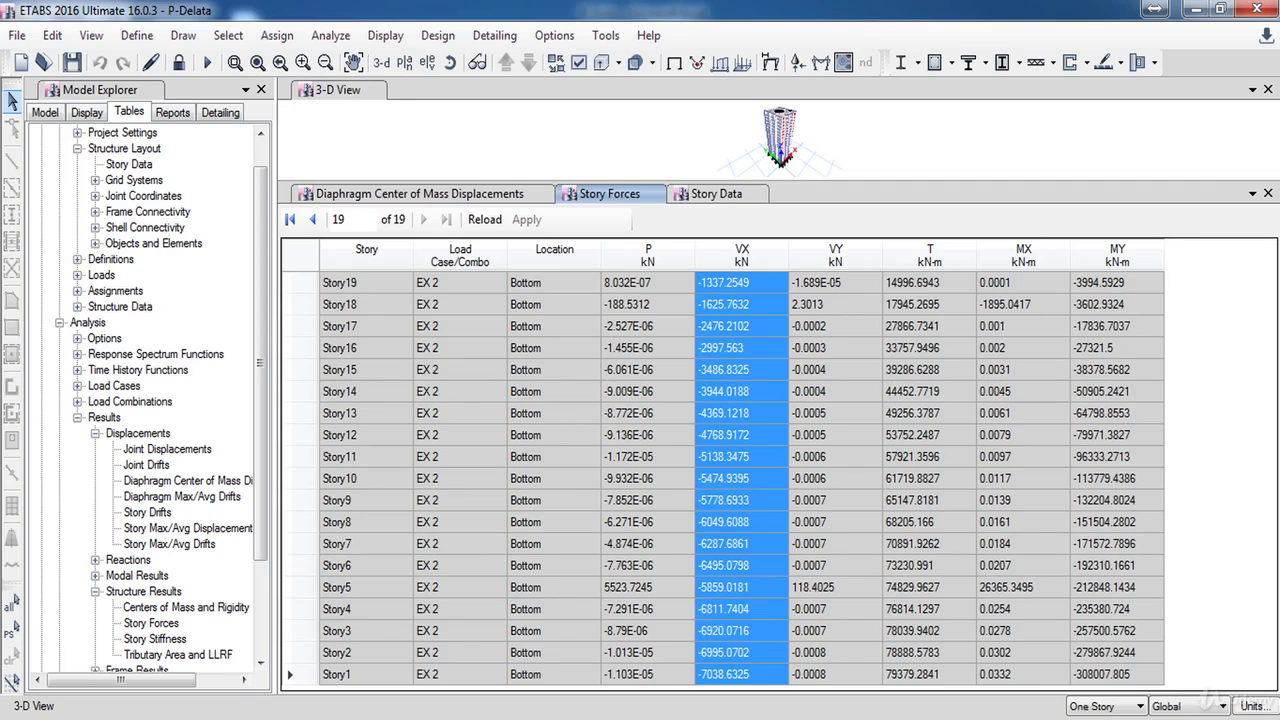
- Close the Story Forces, displacement and Story Data tables, then unlock the model, deleting results
click(1268, 193)
click(1268, 193)
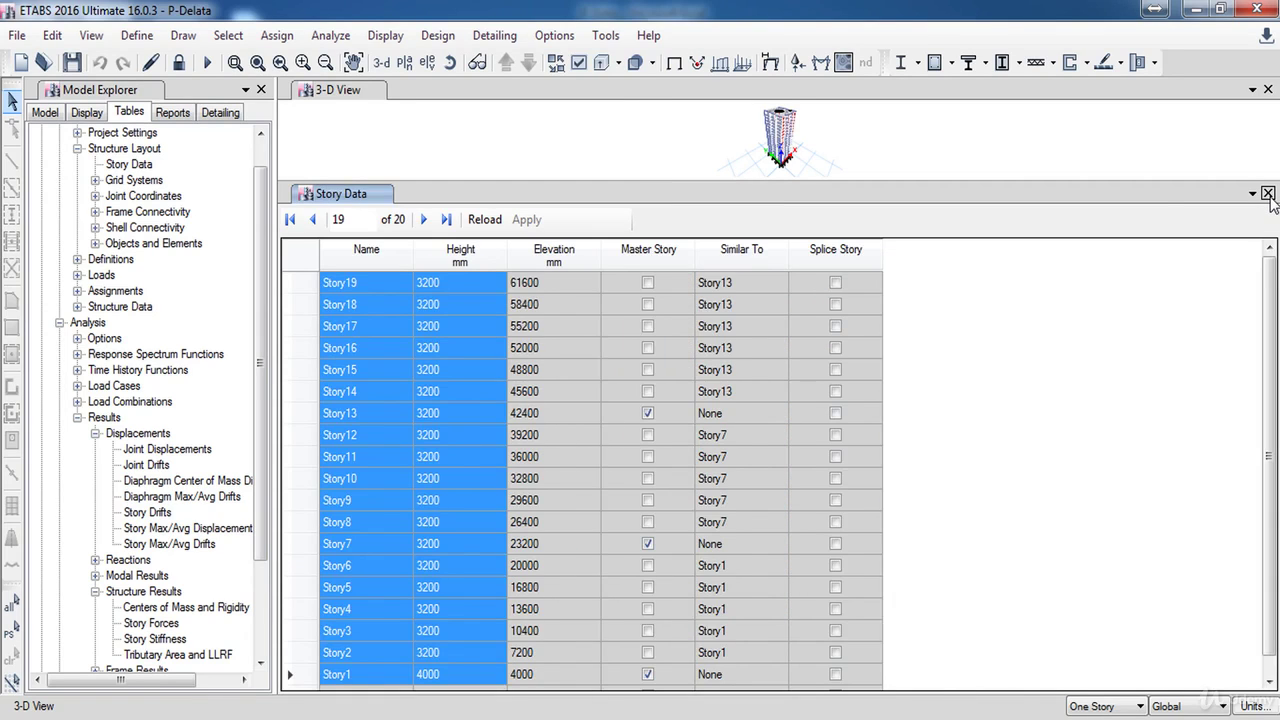
click(1268, 193)
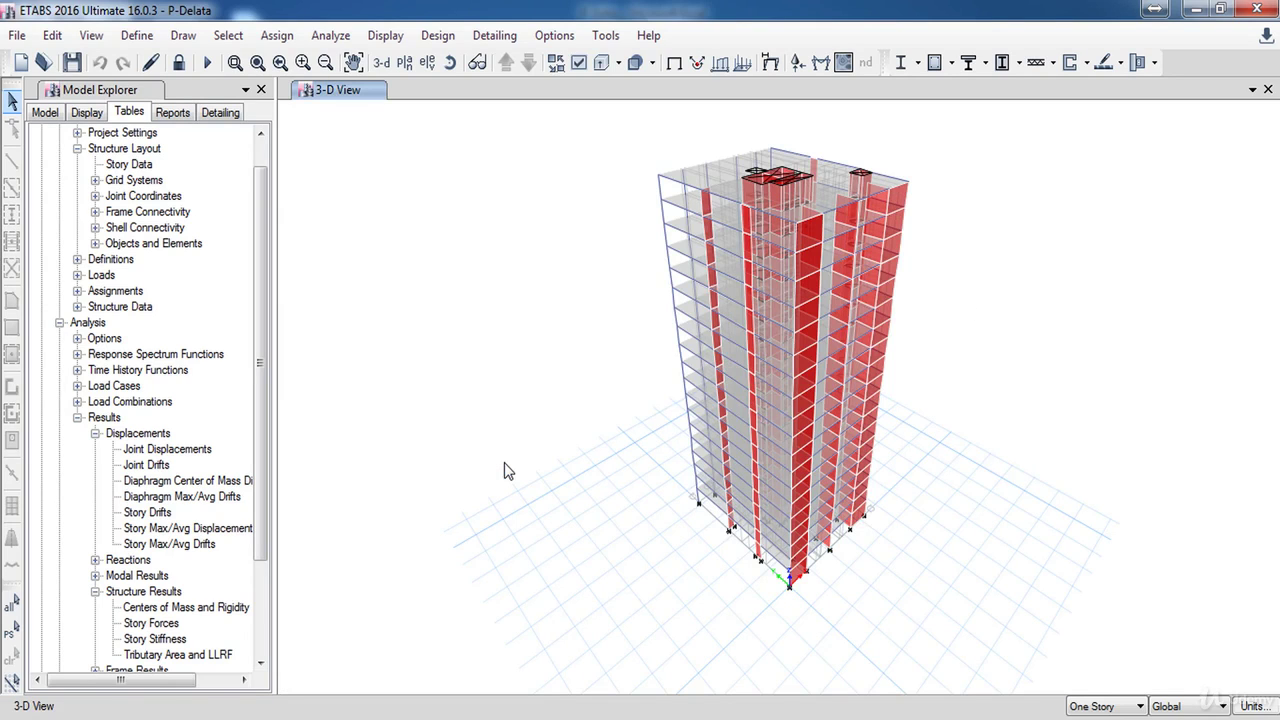
click(181, 63)
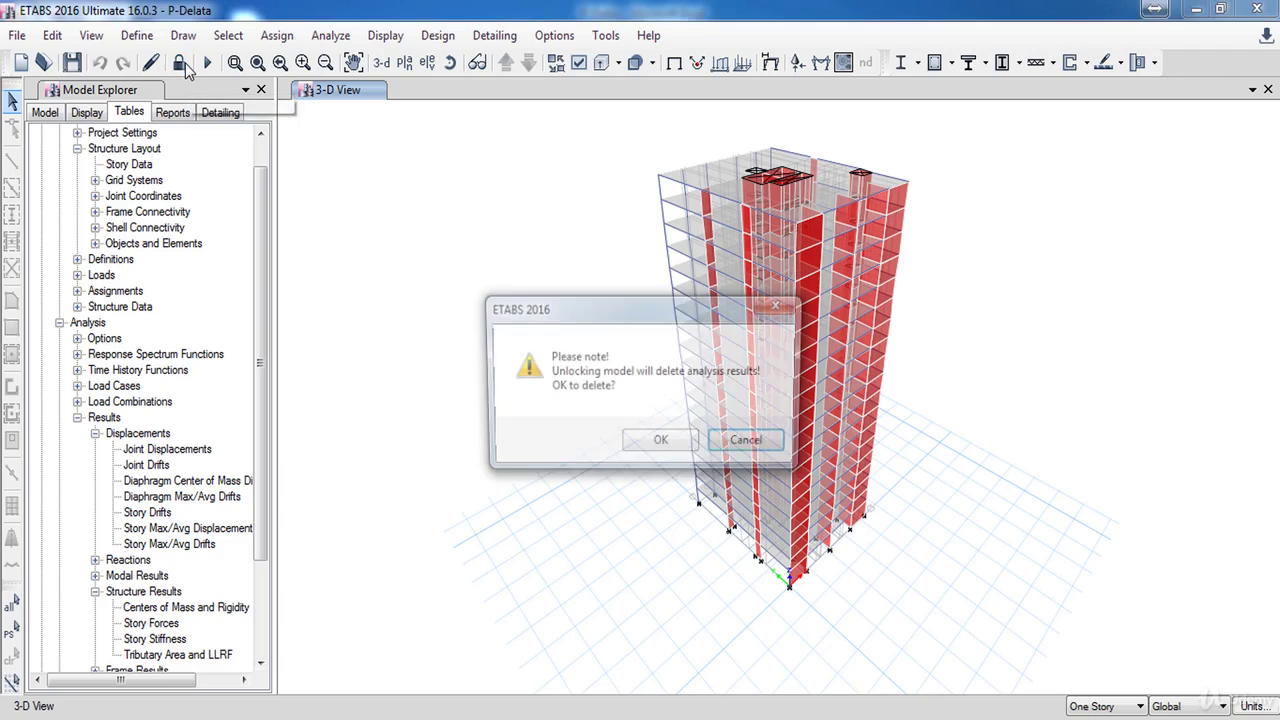
click(668, 443)
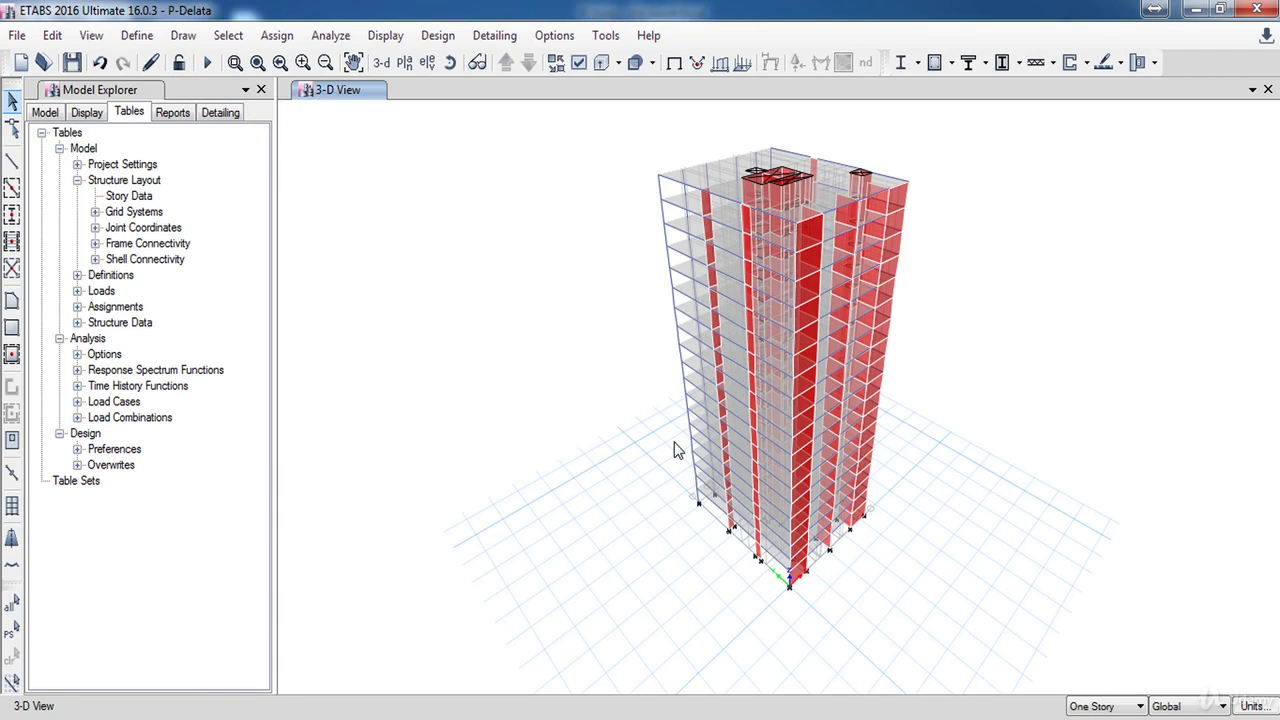
- Switch P-Delta to Iterative - Based on Loads and add Dead with scale factor 1.2
click(138, 35)
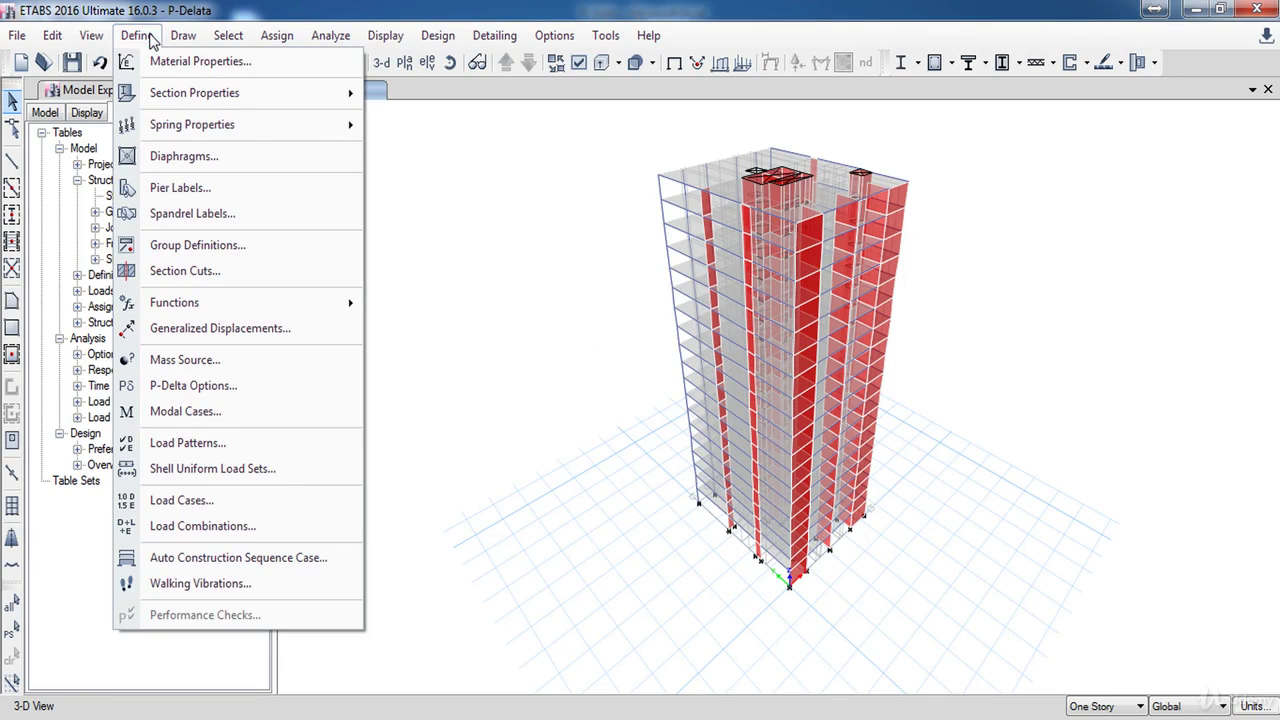
click(203, 386)
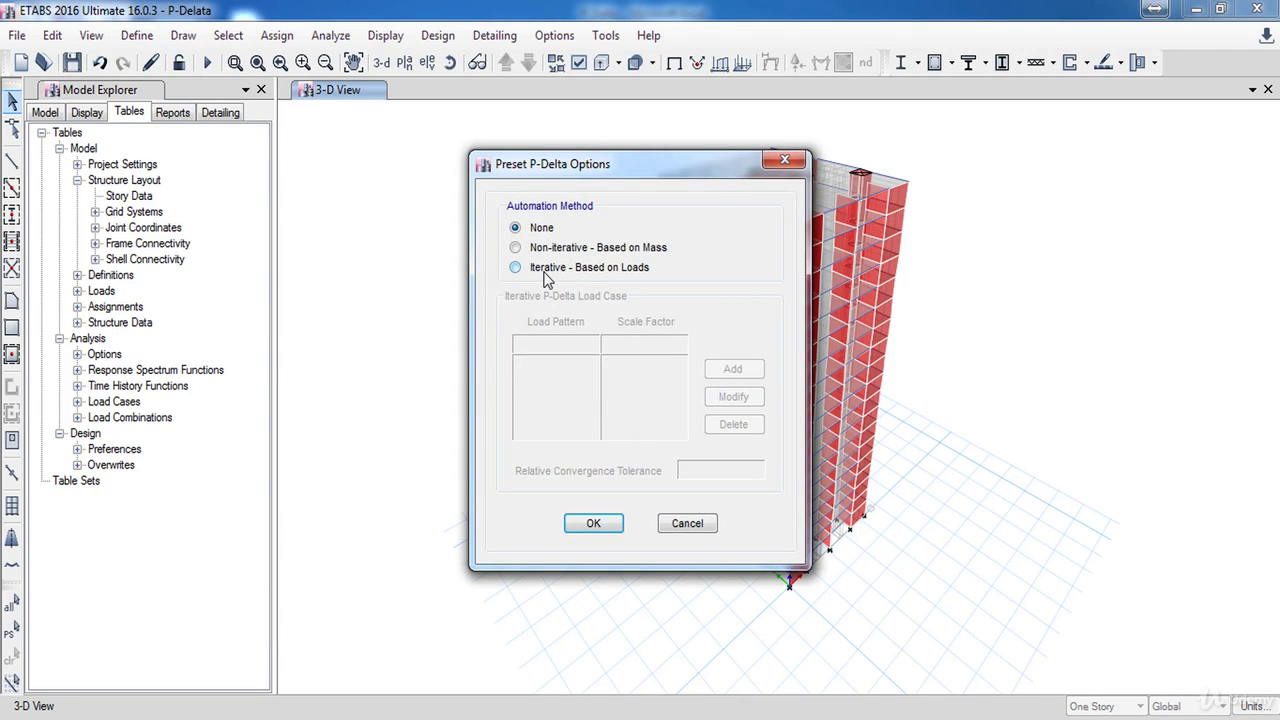
click(546, 272)
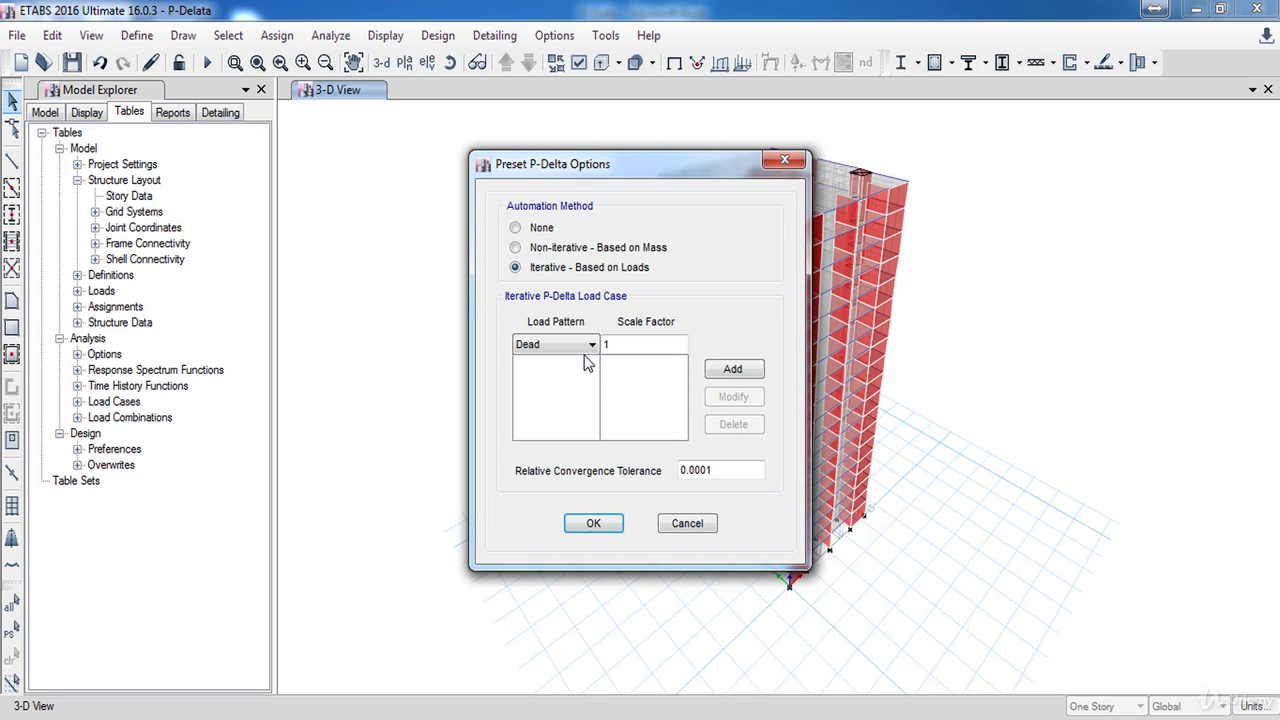
click(626, 345)
text(.2)
click(732, 372)
- Add the SD load pattern with scale factor 1.2
click(568, 350)
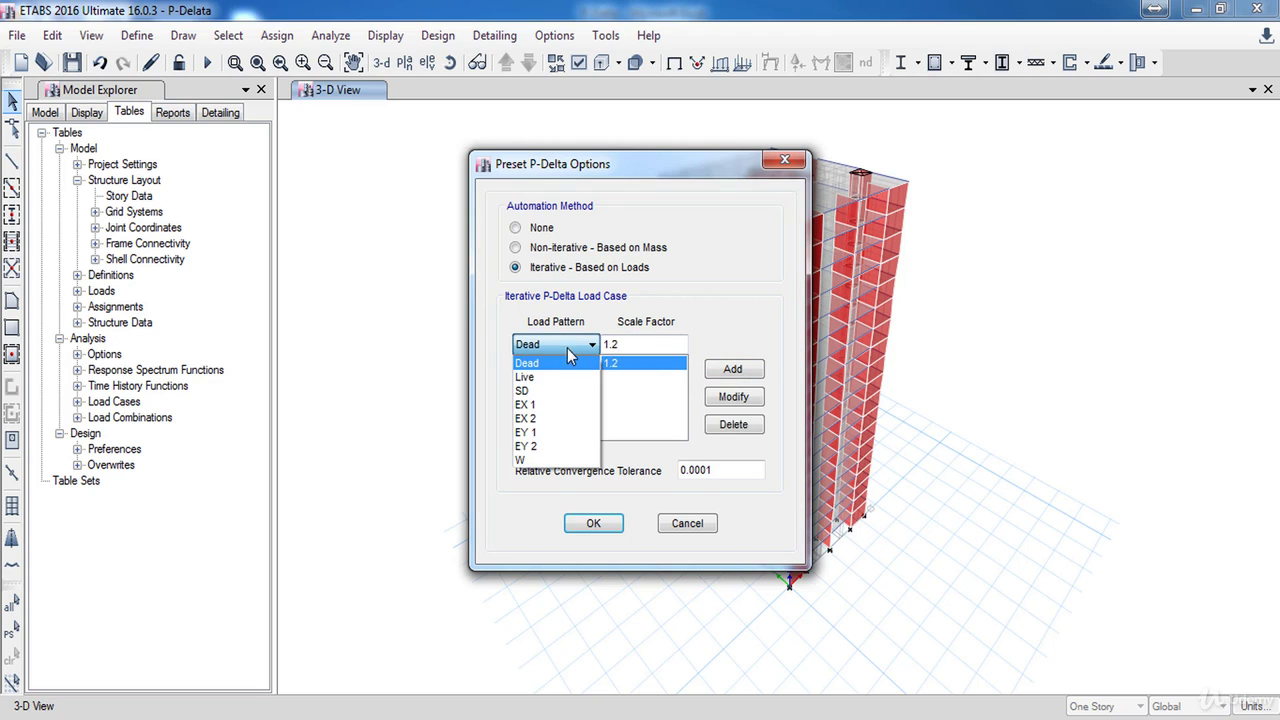
click(552, 391)
click(635, 344)
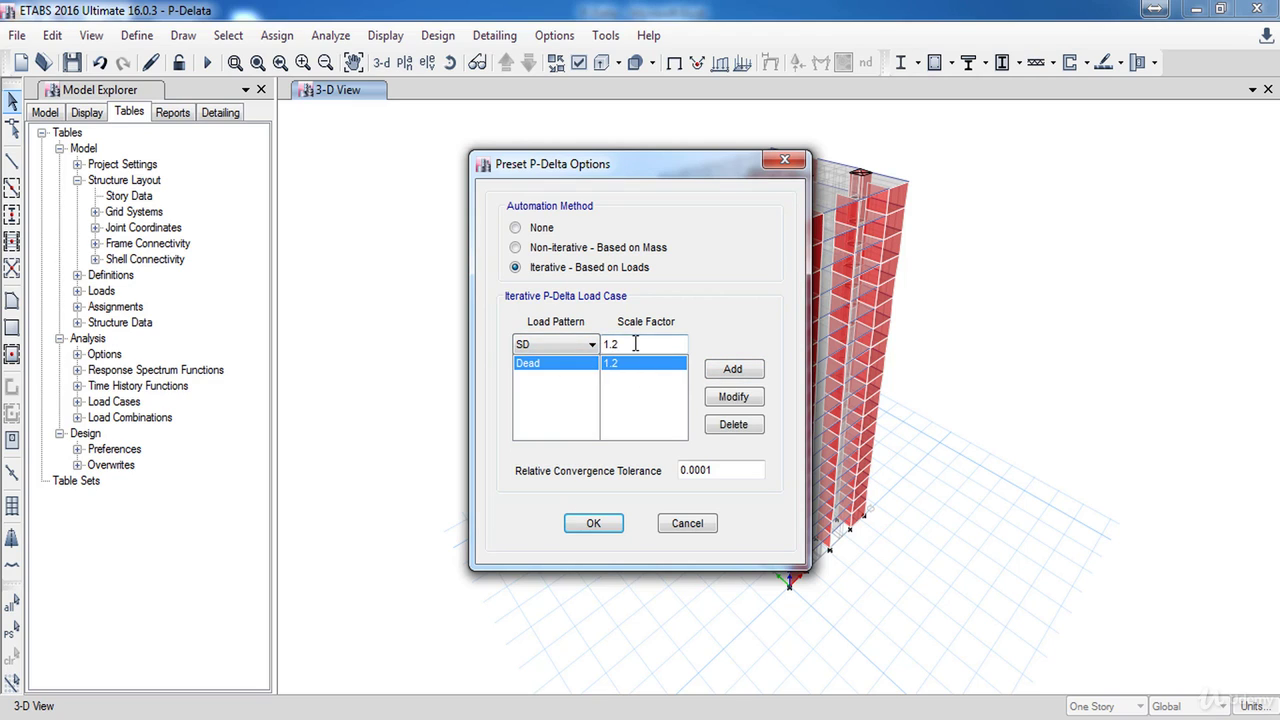
click(732, 370)
- Add the Live load pattern with scale factor 0.5 and confirm the P-Delta options
click(564, 345)
scroll(570, 380, up, 2)
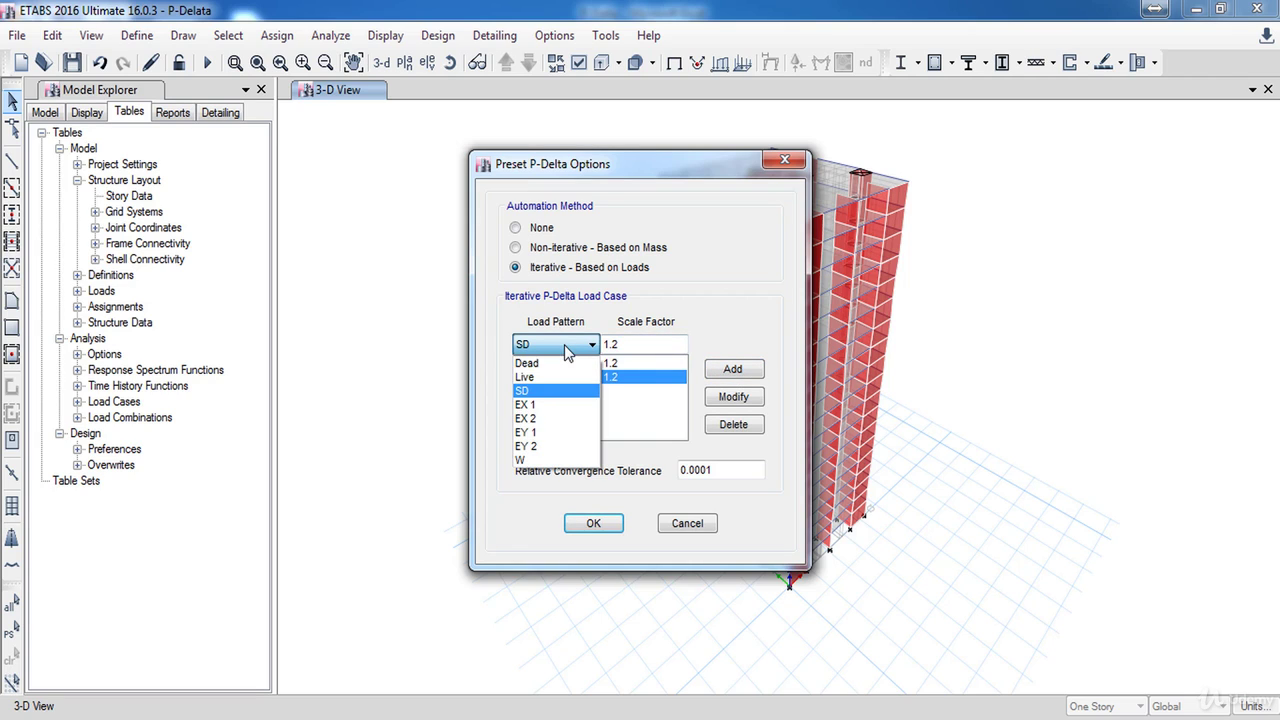
click(566, 376)
click(637, 344)
double_click(637, 344)
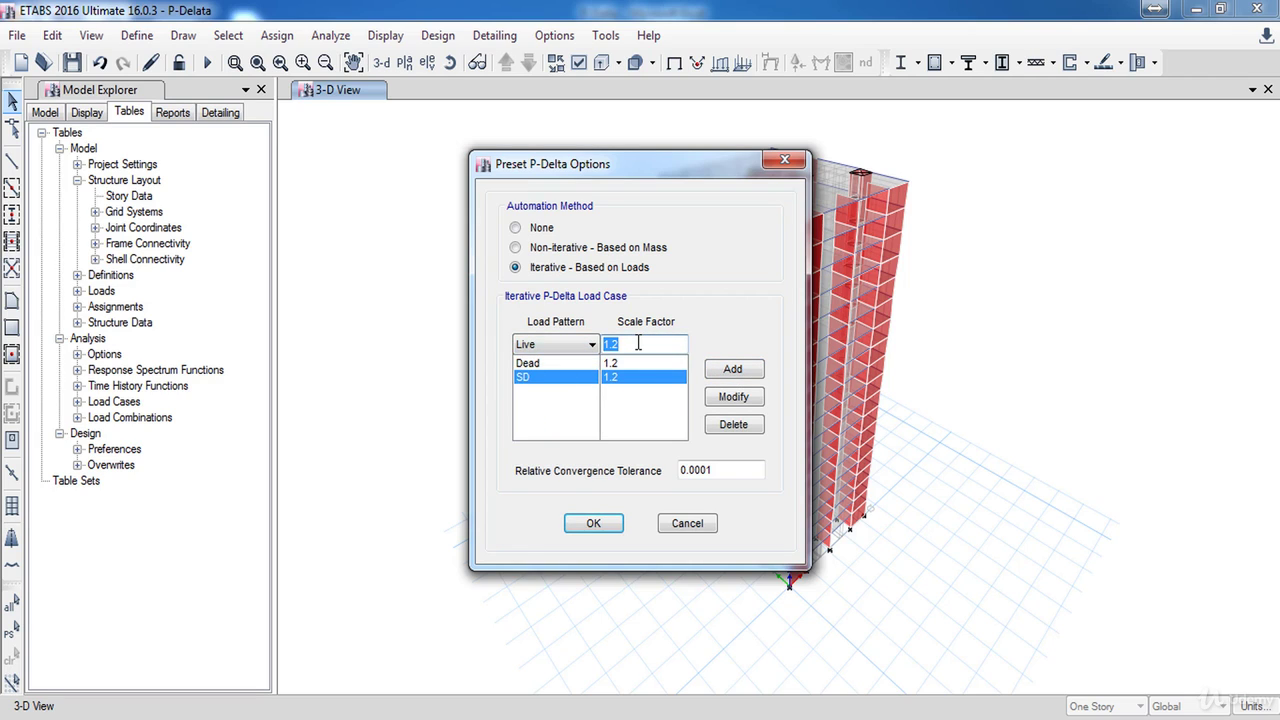
key(BackSpace)
text(.2)
key(BackSpace)
text(5)
click(730, 371)
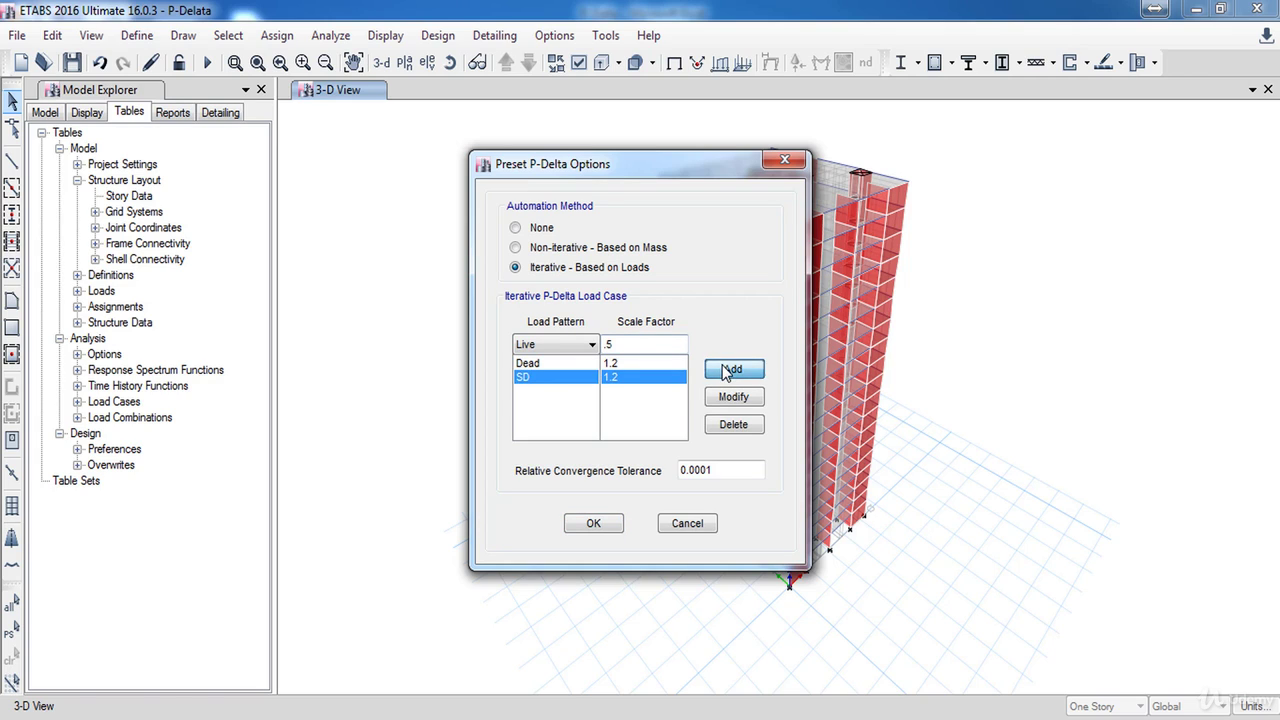
click(593, 534)
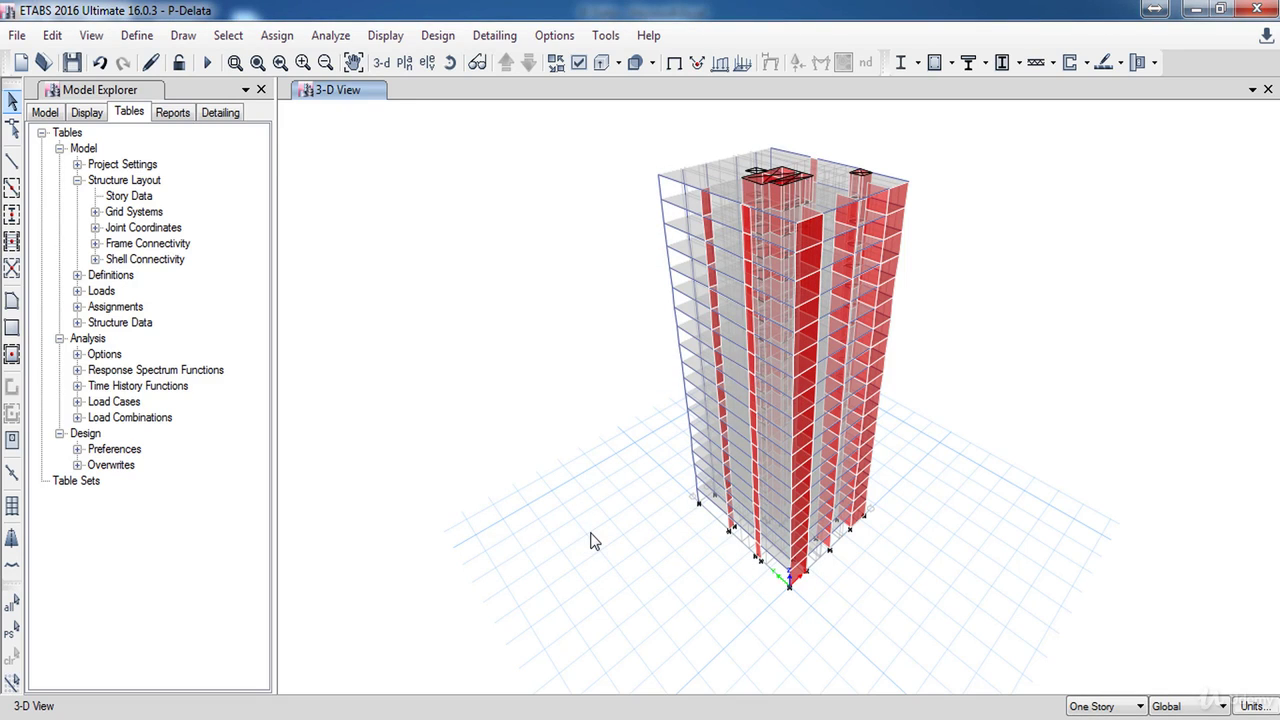
- Rerun the analysis with F5 using the Dead 1.2, SD 1.2, Live 0.5 P-Delta definition
key(F5)
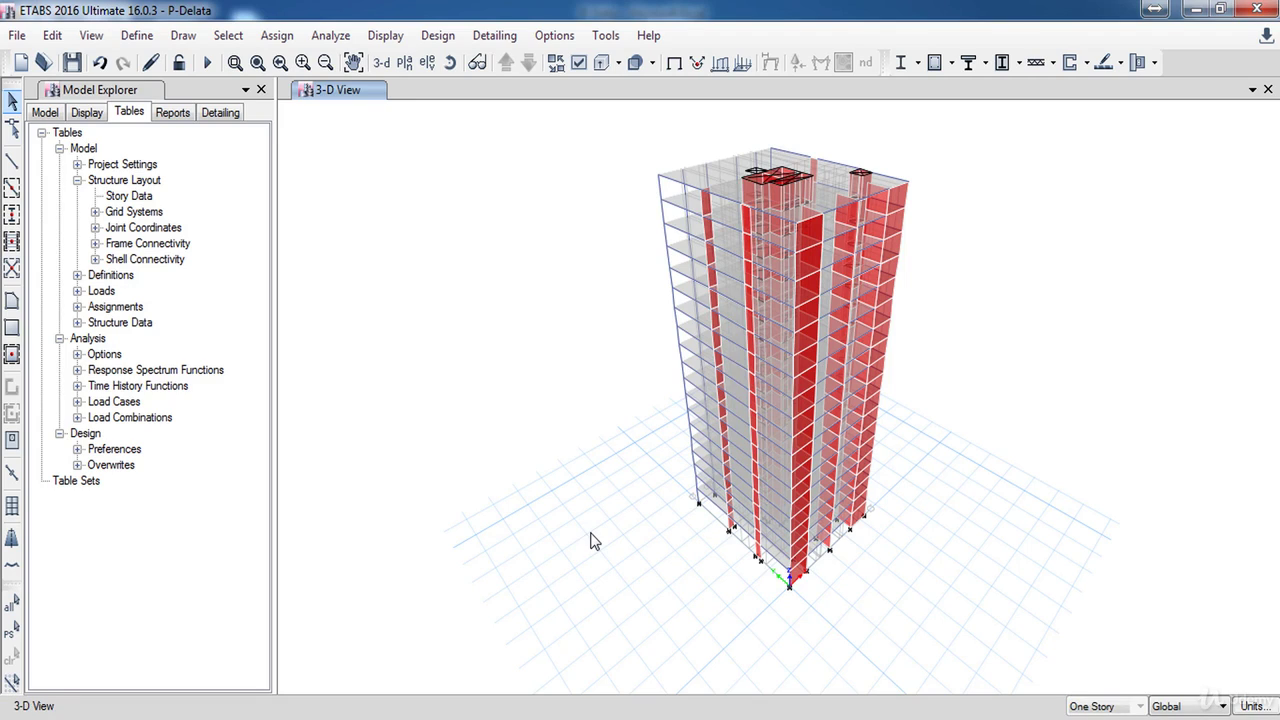